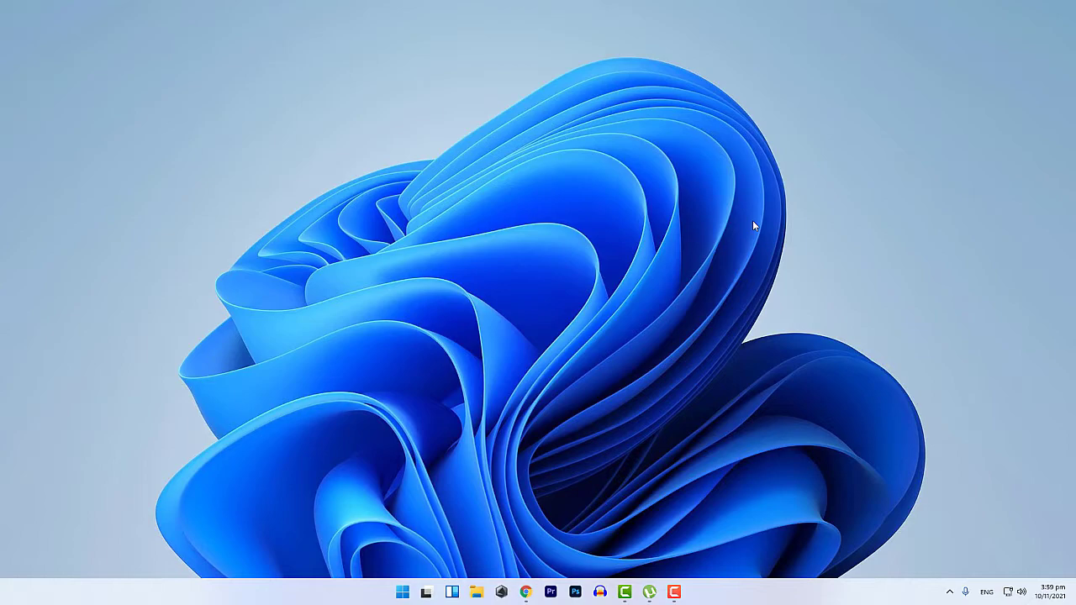
# Step: Close the open lecture 1 project without saving its changes and launch Camtasia 2021 again
pyautogui.rightClick(627, 593)
pyautogui.click(597, 561)
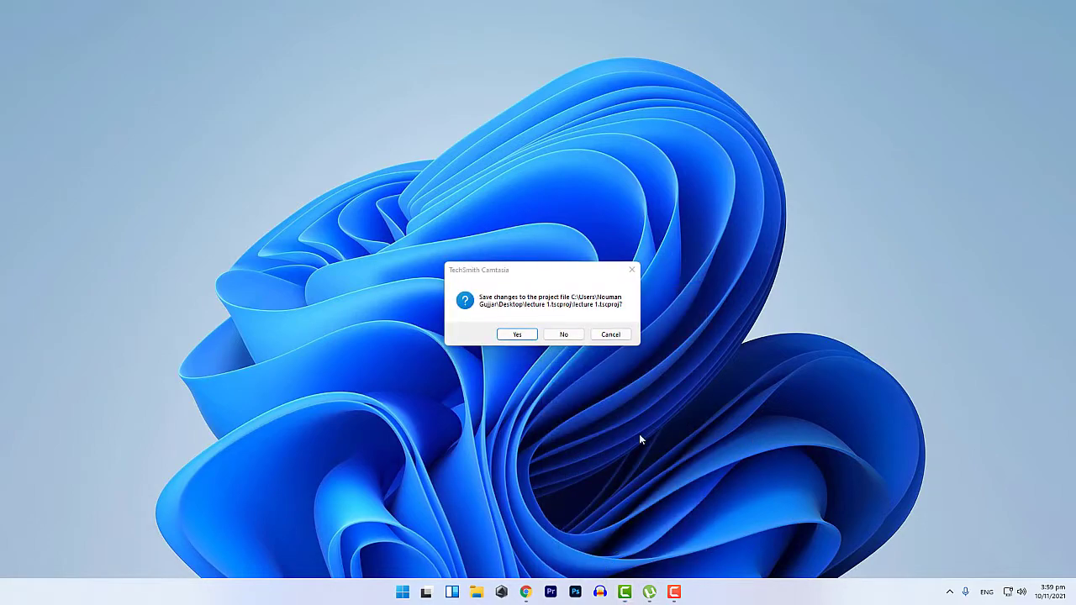
pyautogui.click(572, 332)
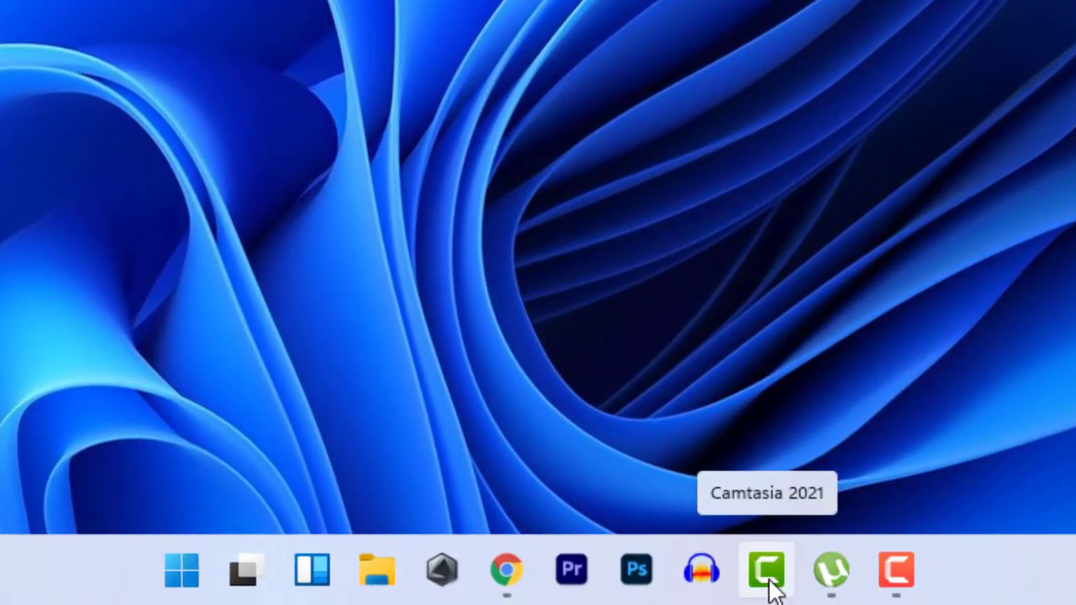
pyautogui.click(767, 572)
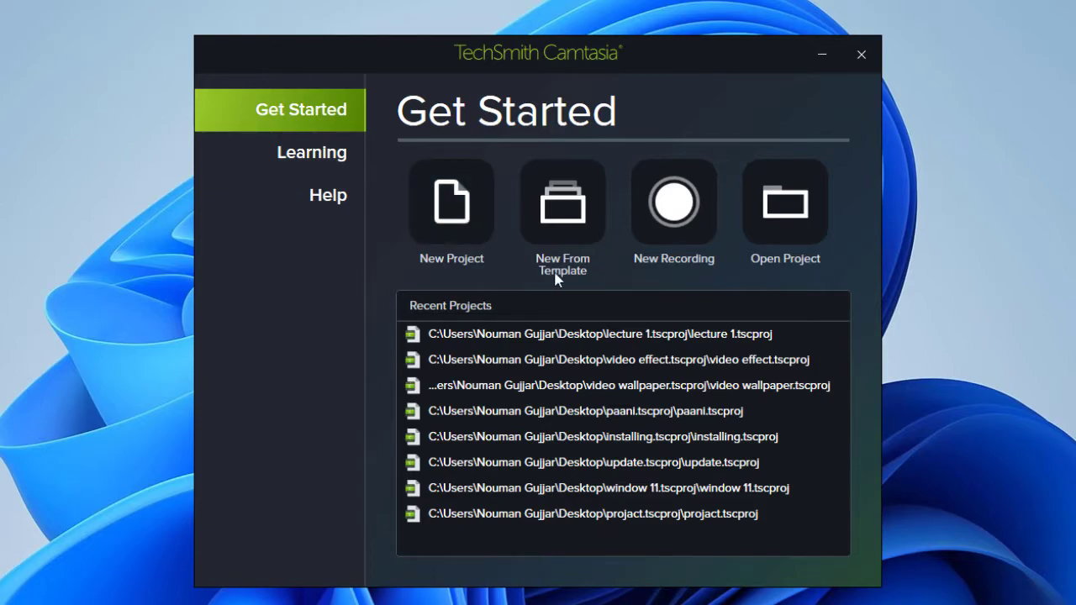
# Step: Create a project from the Sales Video - Personalized Pitch template and convert it to the current version
pyautogui.click(562, 208)
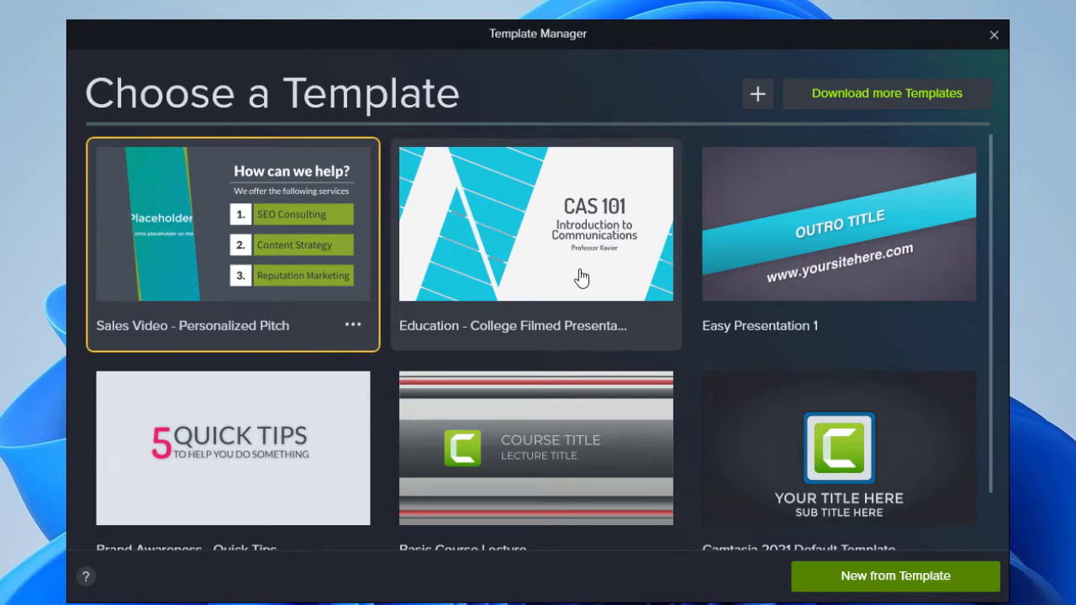
pyautogui.scroll(-1, 470, 454)
pyautogui.scroll(1, 643, 446)
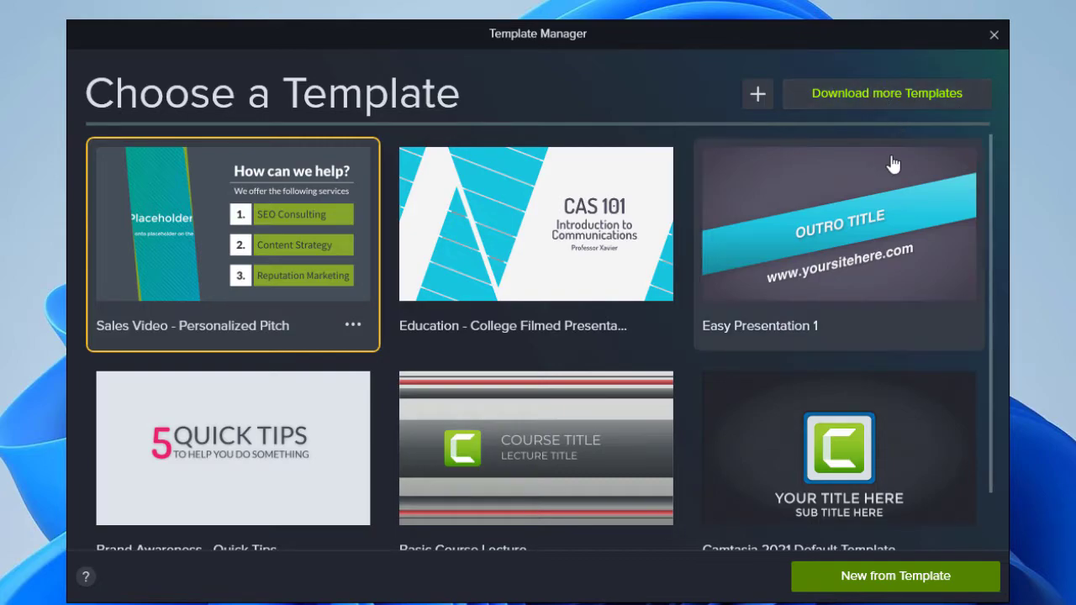
pyautogui.click(858, 577)
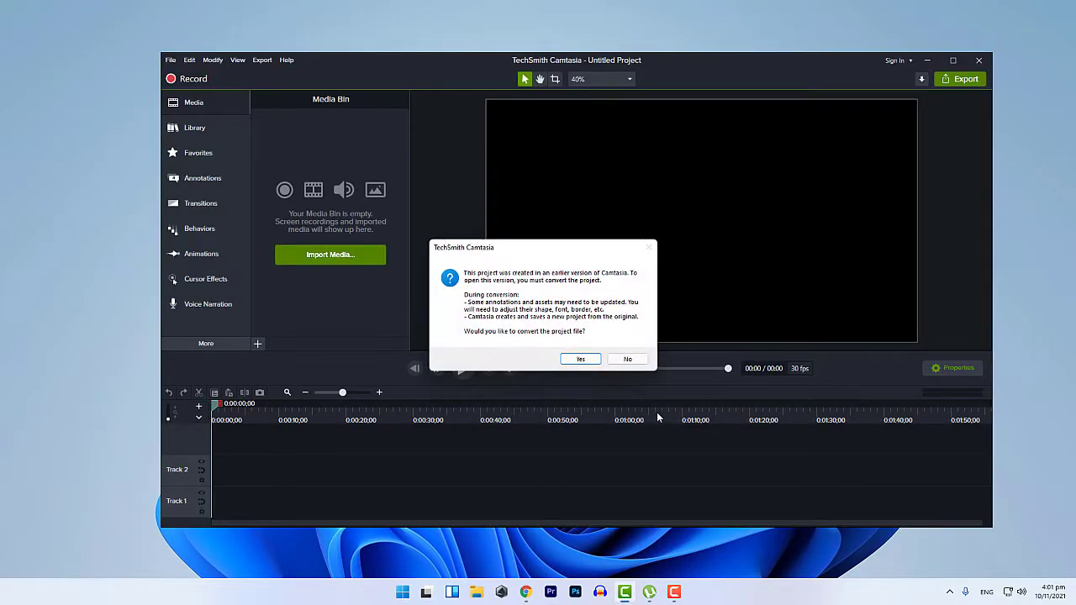
pyautogui.click(583, 360)
pyautogui.press('Return')
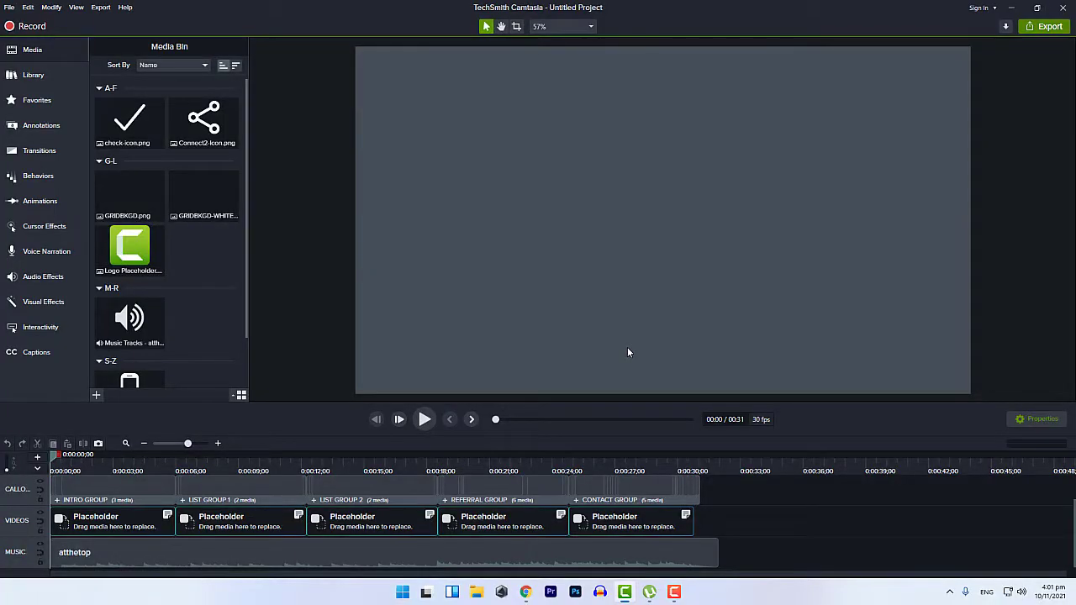
# Step: Replace the "Why choose us?" list title in LIST TEXT GROUP 2, at about 13 seconds, with a person's name
pyautogui.scroll(1, 624, 555)
pyautogui.moveTo(287, 467); pyautogui.dragTo(339, 467)
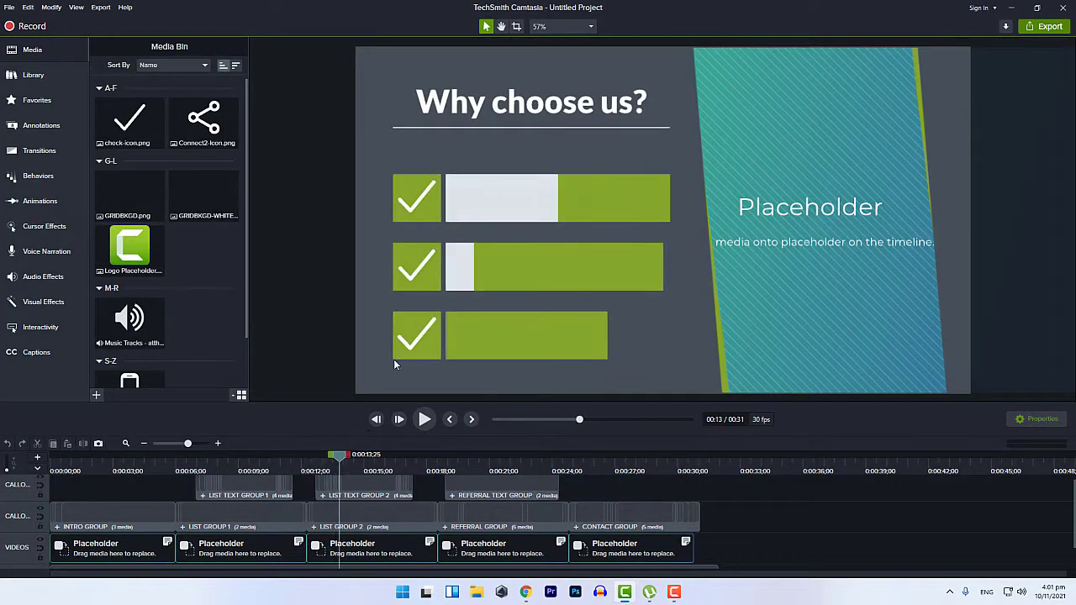
pyautogui.click(472, 110)
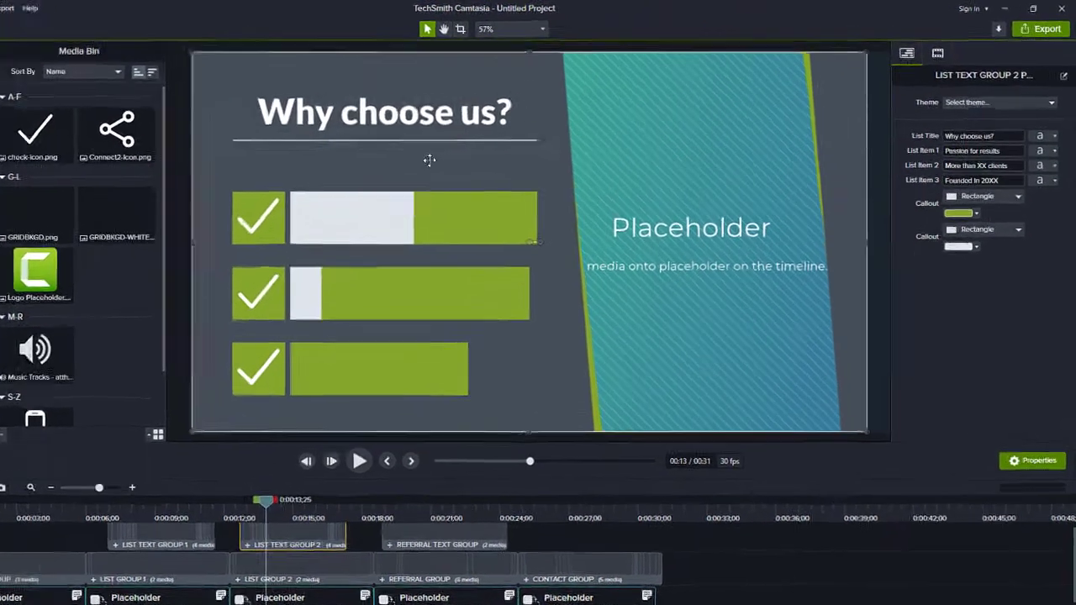
pyautogui.click(948, 135)
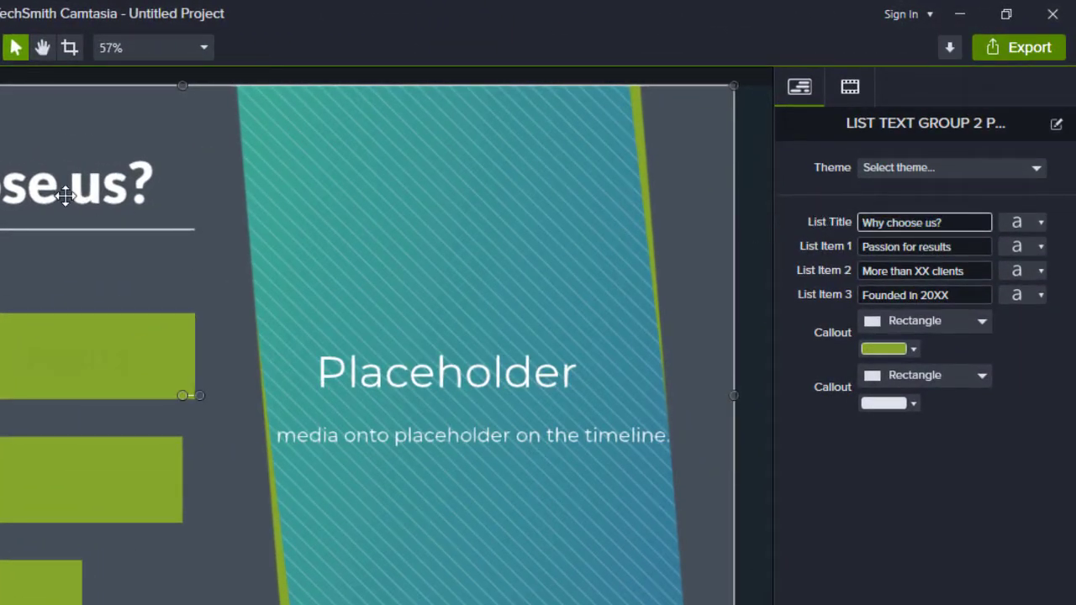
pyautogui.moveTo(942, 223); pyautogui.dragTo(844, 237)
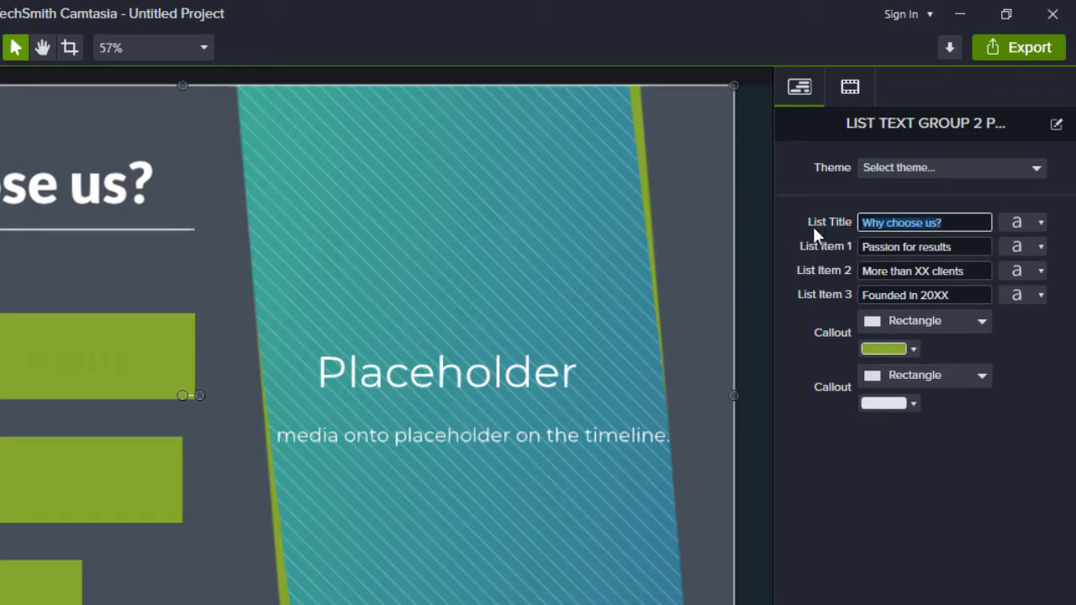
pyautogui.write('noman')
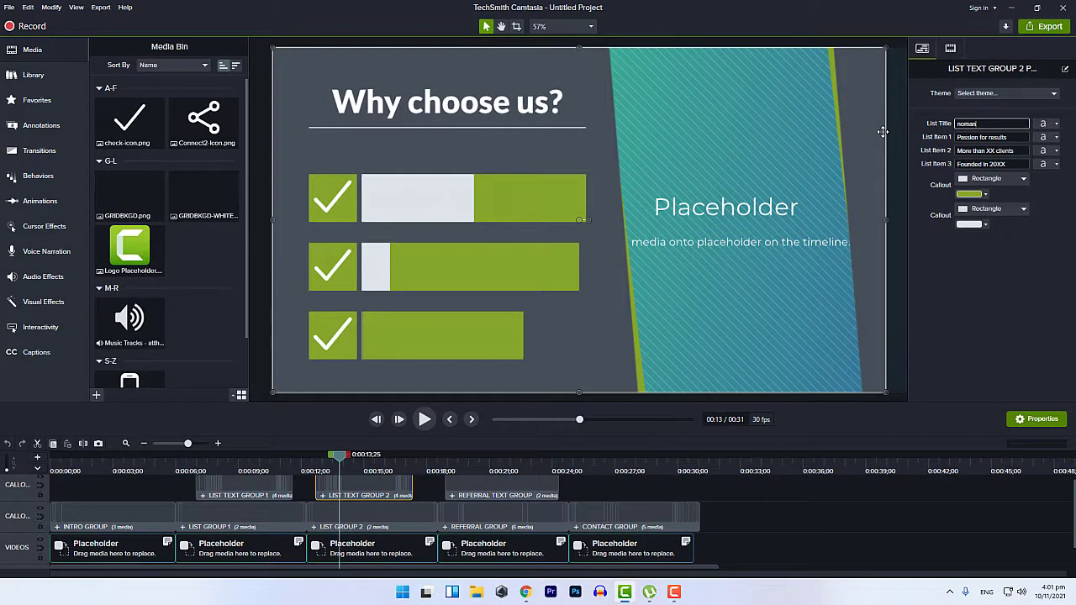
pyautogui.press('Return')
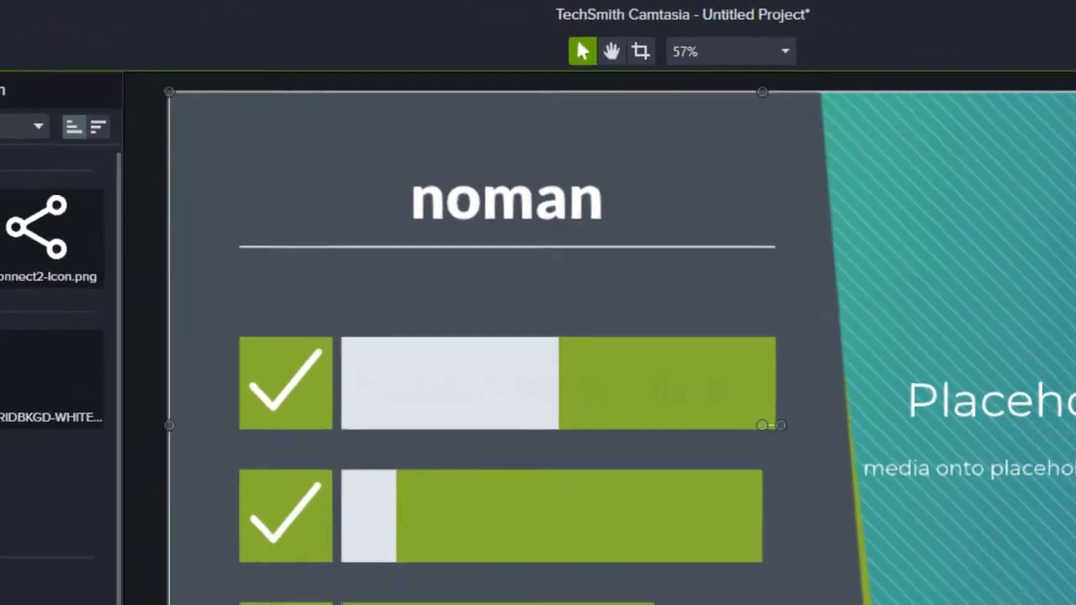
# Step: Close the template project without saving it and choose a new recording from the start window
pyautogui.hotkey('alt', 'F4')
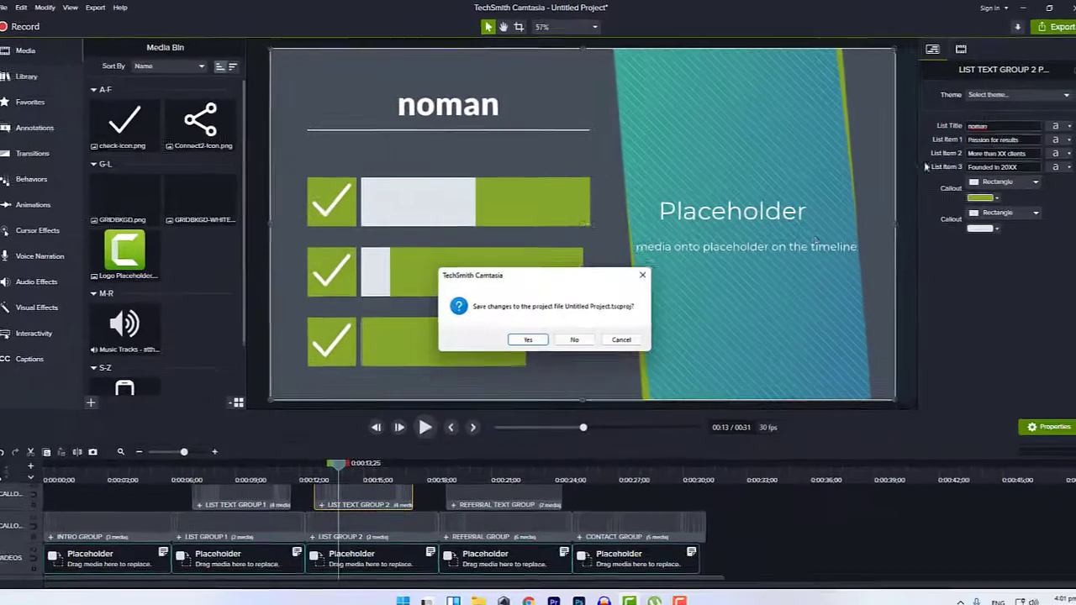
pyautogui.click(570, 334)
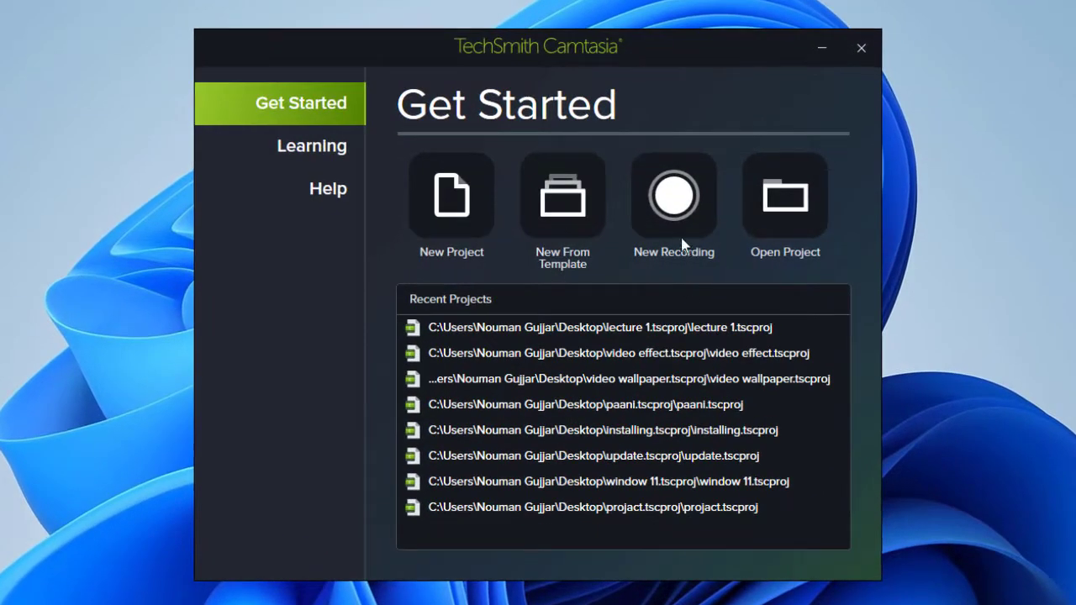
pyautogui.click(677, 205)
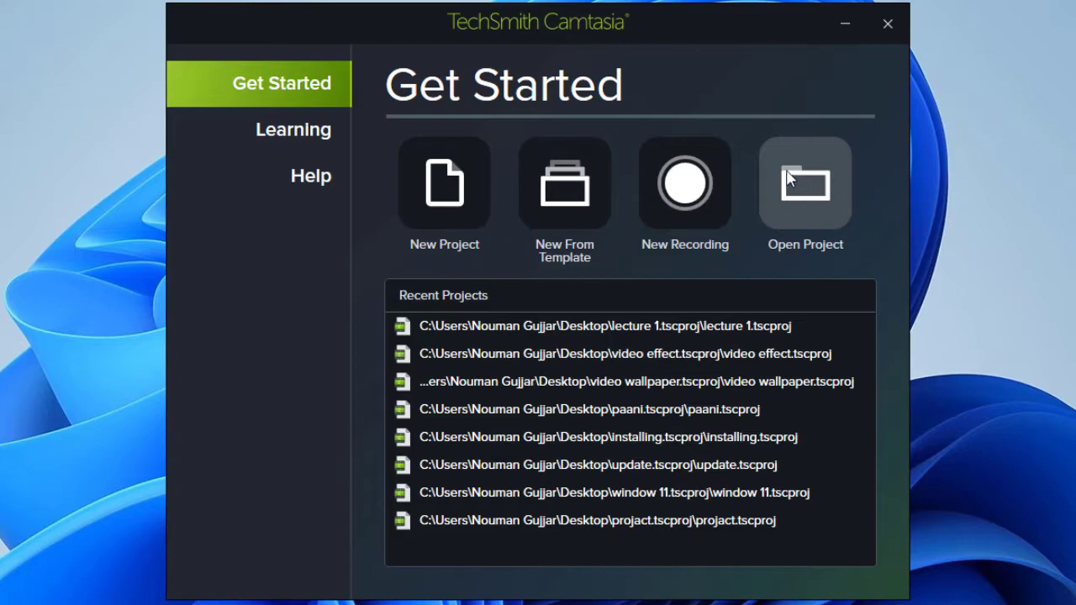
# Step: Look through the Learning tutorials and the Help resources of the start window
pyautogui.click(291, 128)
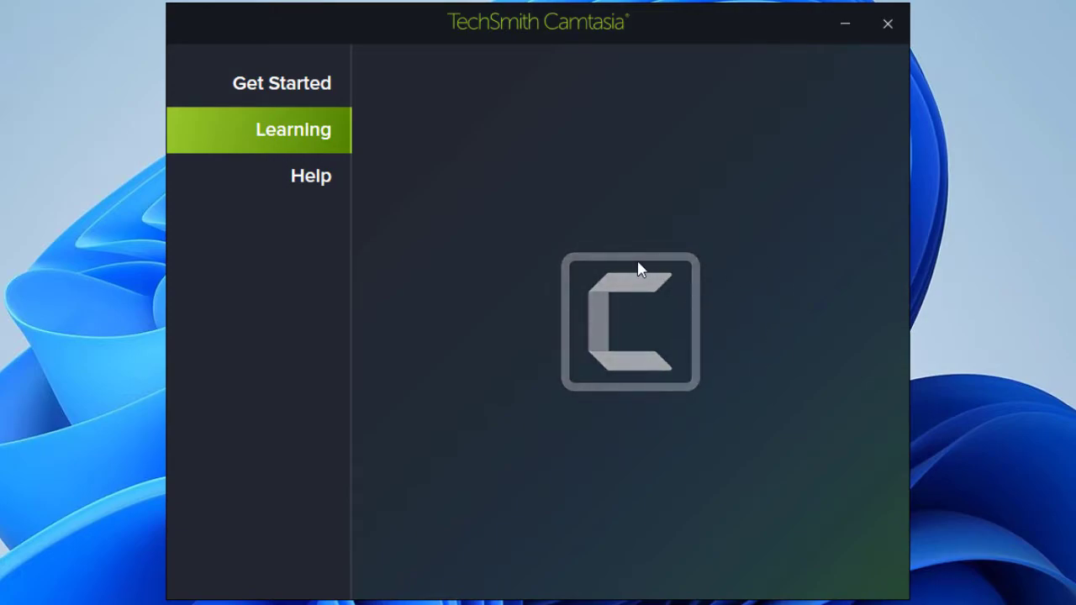
pyautogui.scroll(-3, 685, 344)
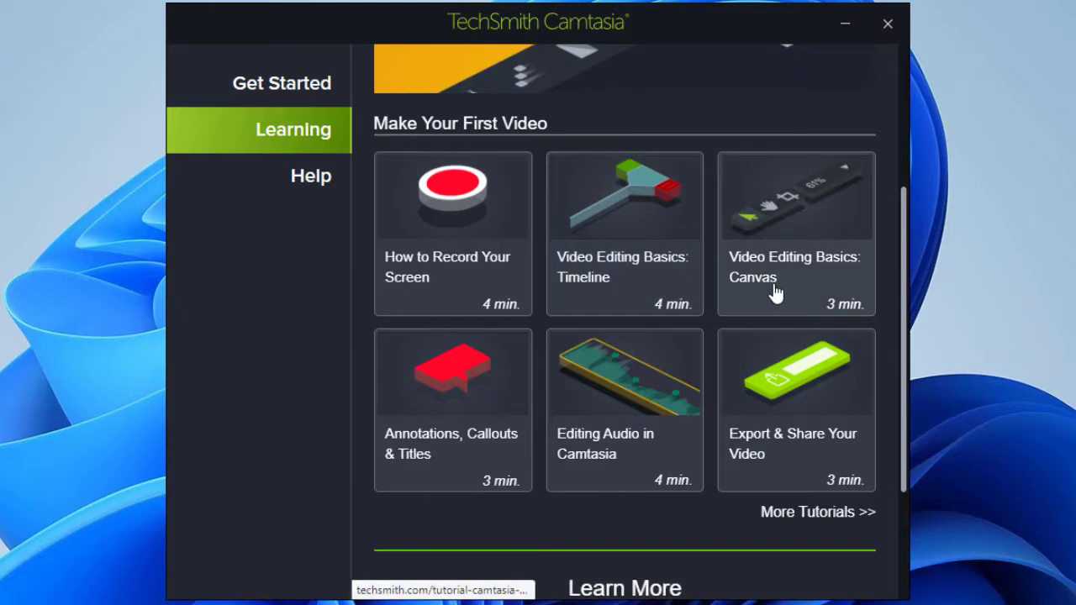
pyautogui.scroll(-1, 772, 292)
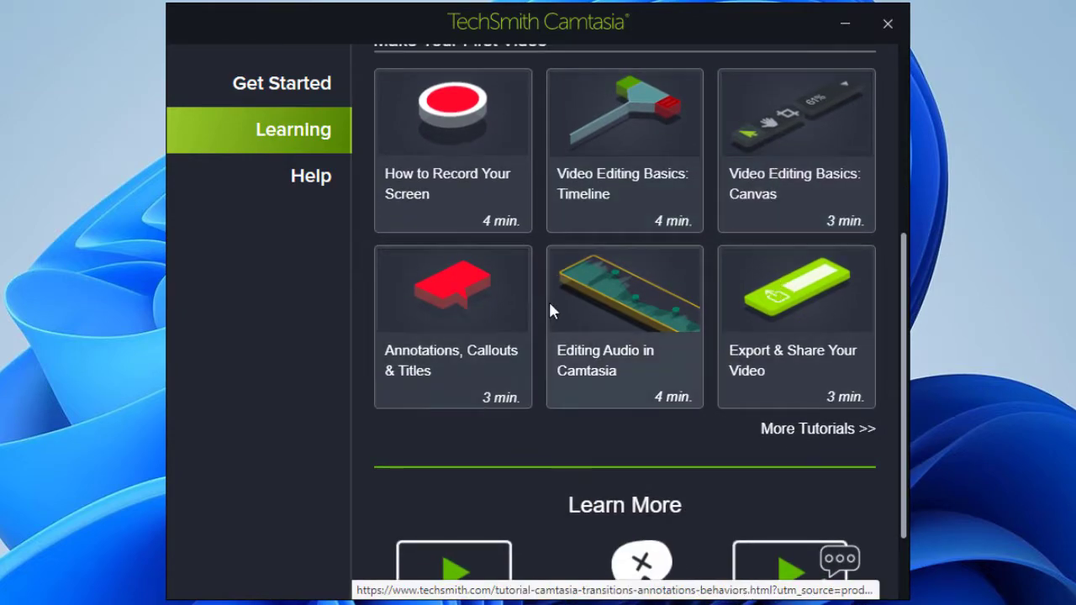
pyautogui.scroll(-1, 591, 320)
pyautogui.scroll(1, 636, 308)
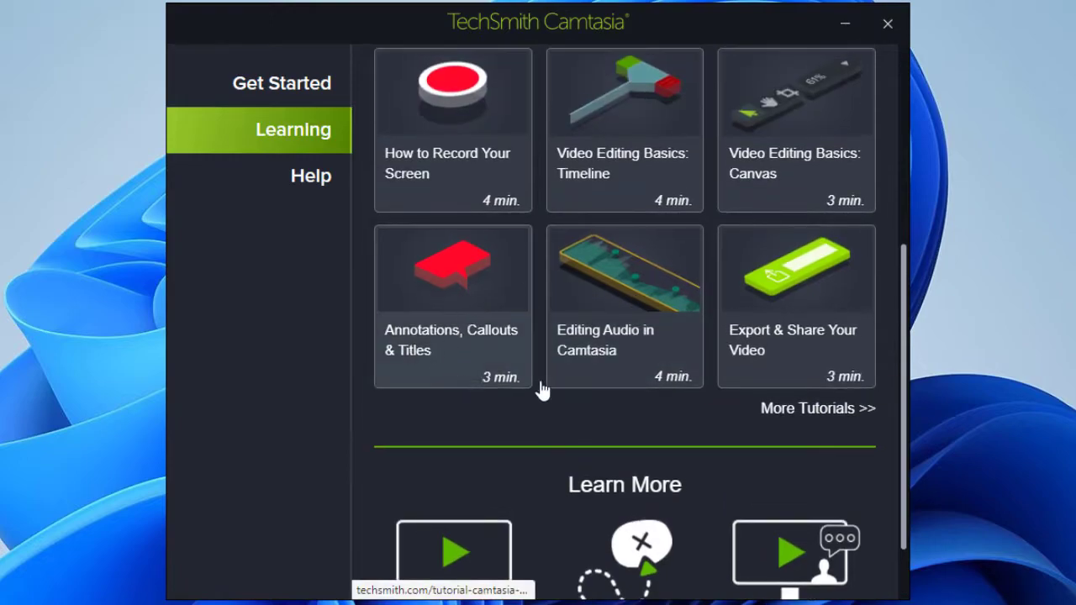
pyautogui.scroll(3, 677, 362)
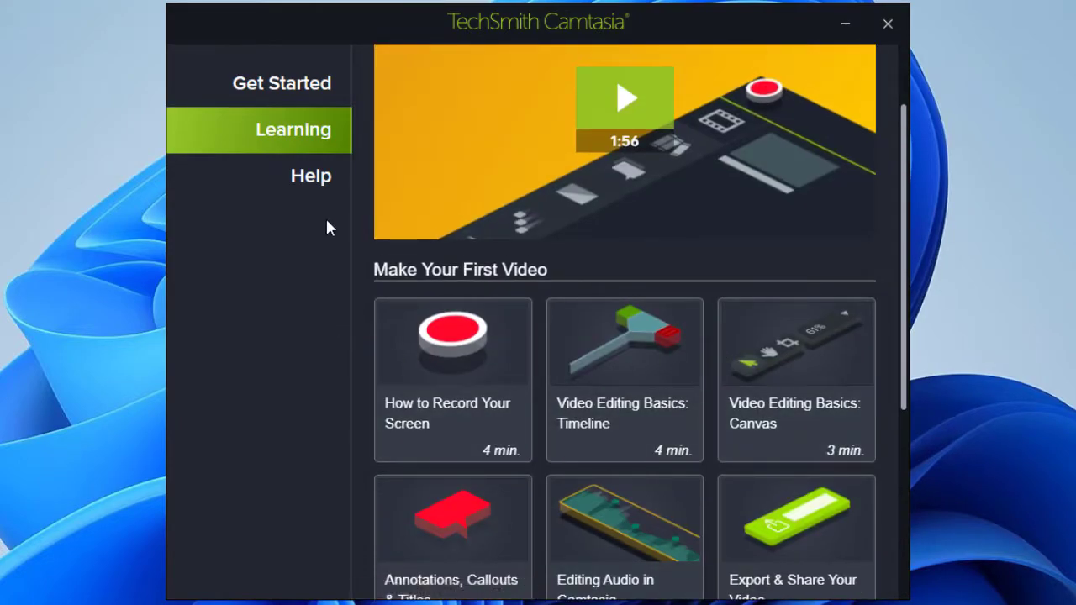
pyautogui.click(324, 177)
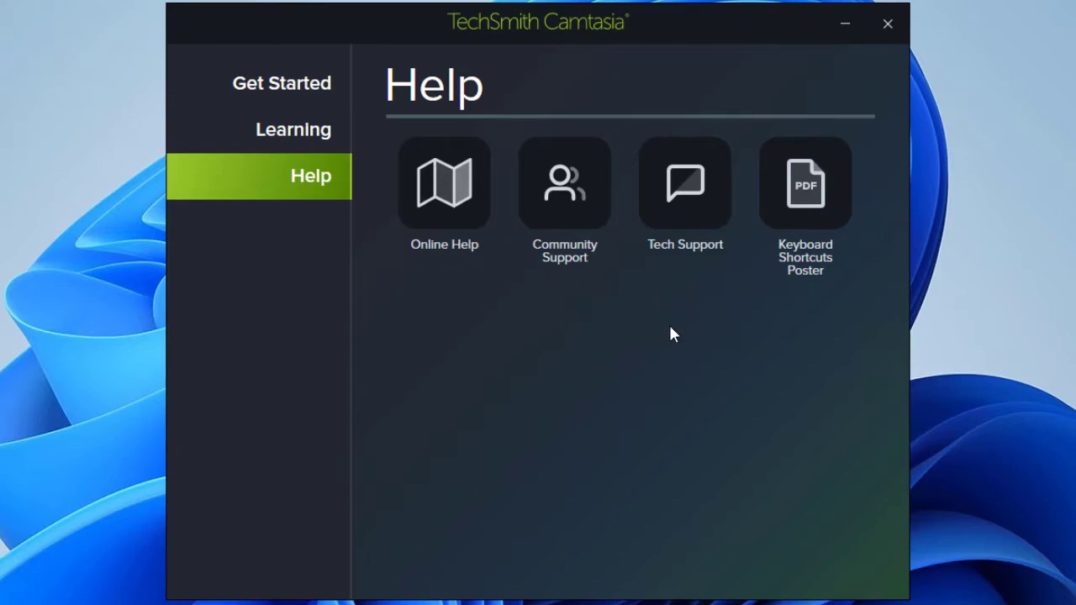
# Step: Return to the Get Started page and create a new blank project
pyautogui.click(285, 84)
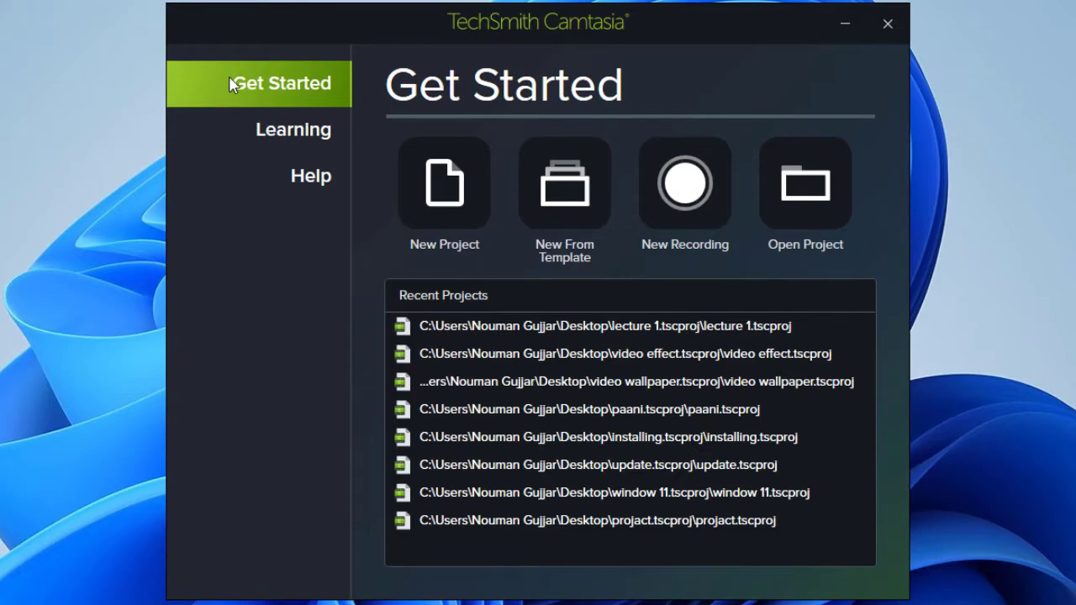
pyautogui.click(483, 238)
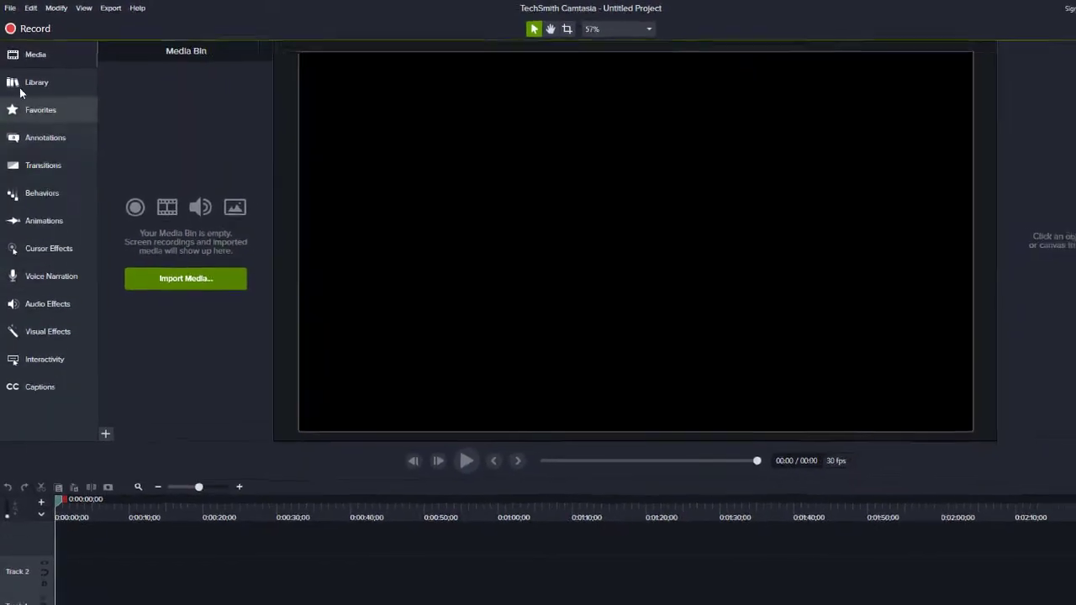
# Step: Look through the editing tool categories from Favorites to Cursor Effects and return to the Media Bin
pyautogui.click(30, 114)
pyautogui.click(27, 100)
pyautogui.click(34, 126)
pyautogui.click(37, 151)
pyautogui.click(39, 177)
pyautogui.click(40, 201)
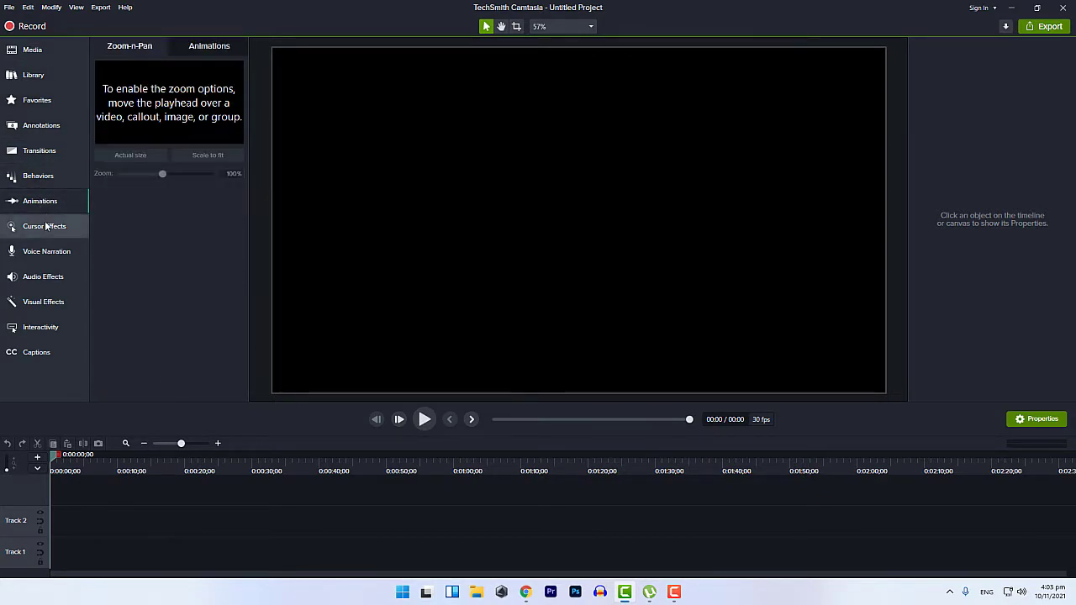
pyautogui.click(46, 226)
pyautogui.click(37, 176)
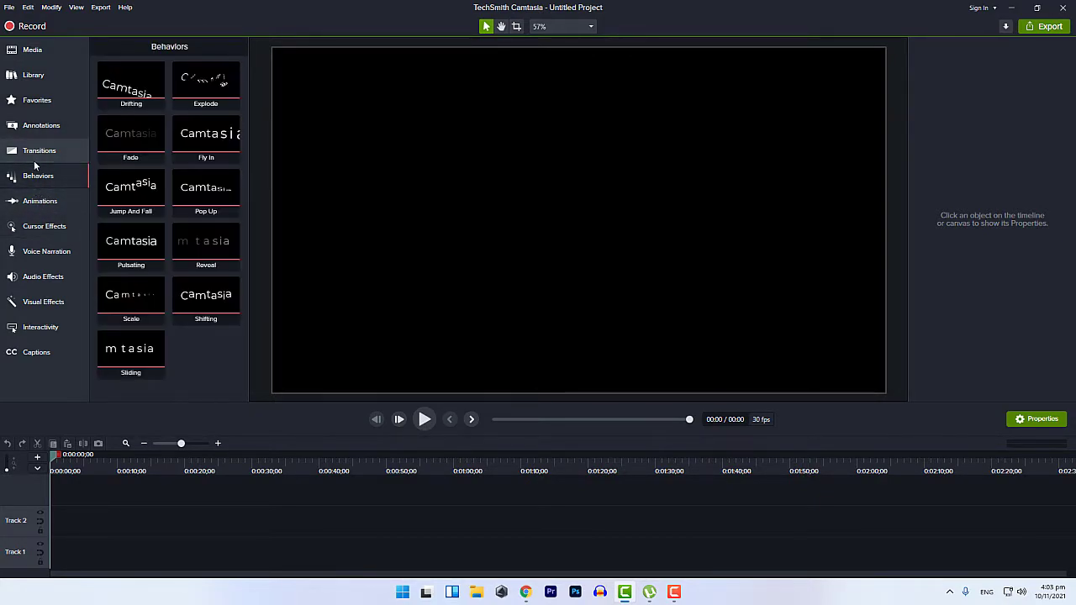
pyautogui.click(35, 150)
pyautogui.click(36, 129)
pyautogui.click(28, 51)
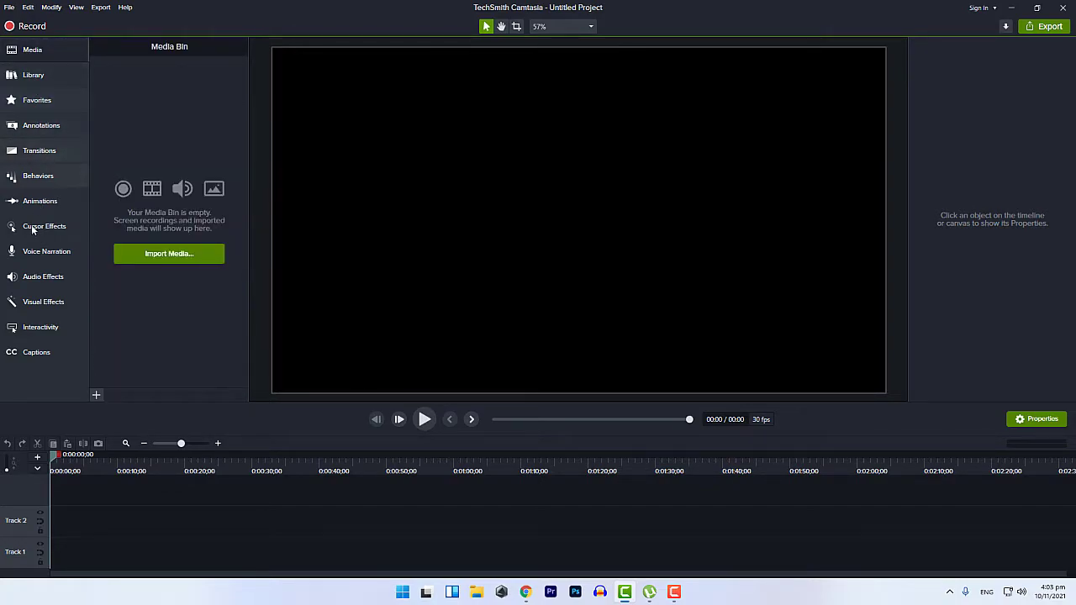
# Step: Open the media import dialog and cancel it, and hide and reshow the properties pane
pyautogui.click(179, 255)
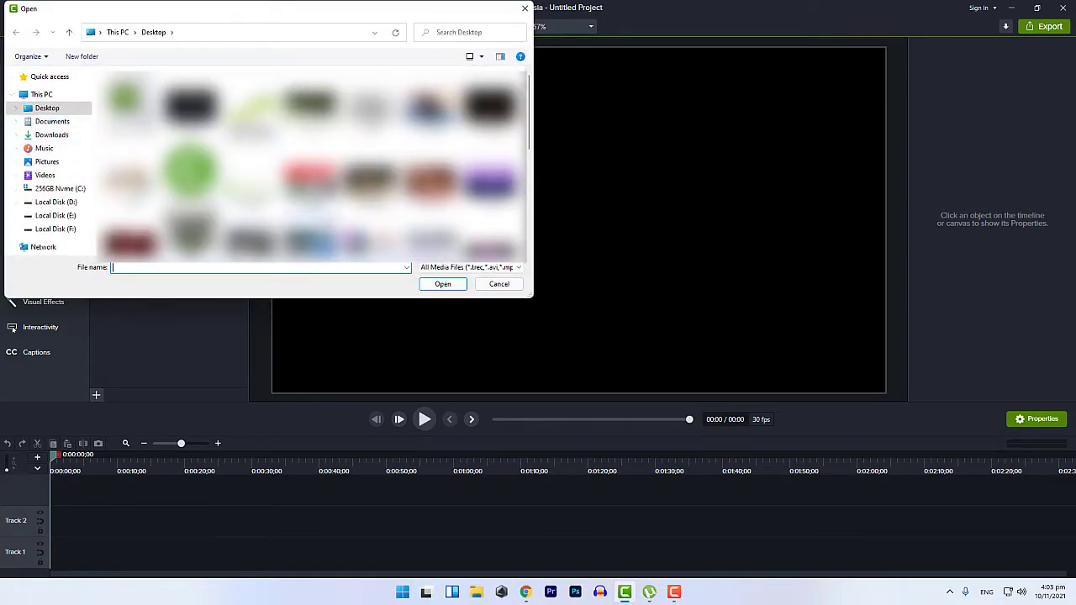
pyautogui.click(497, 284)
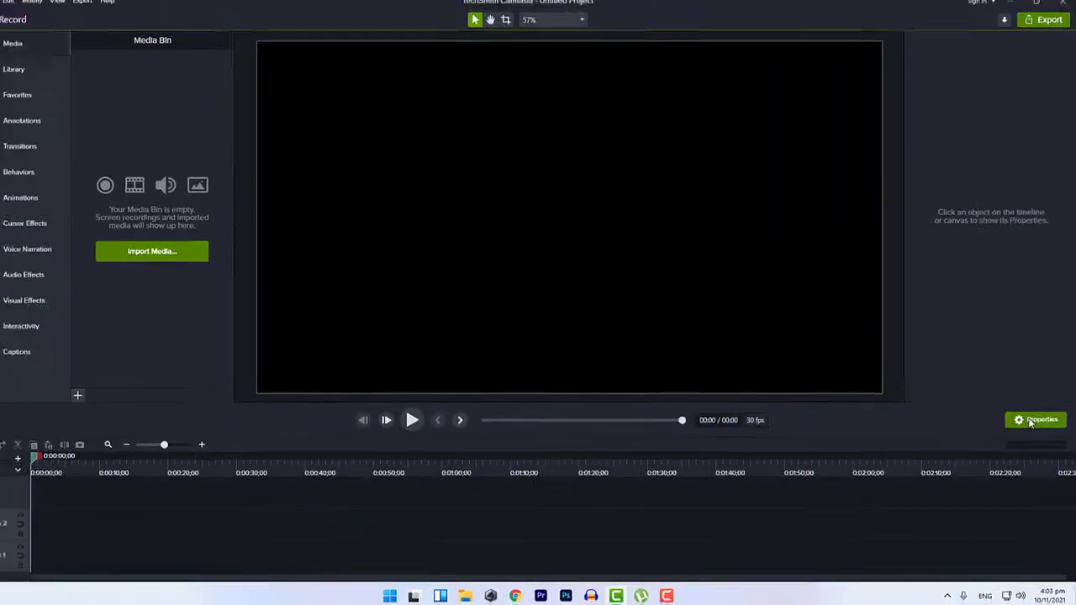
pyautogui.click(963, 469)
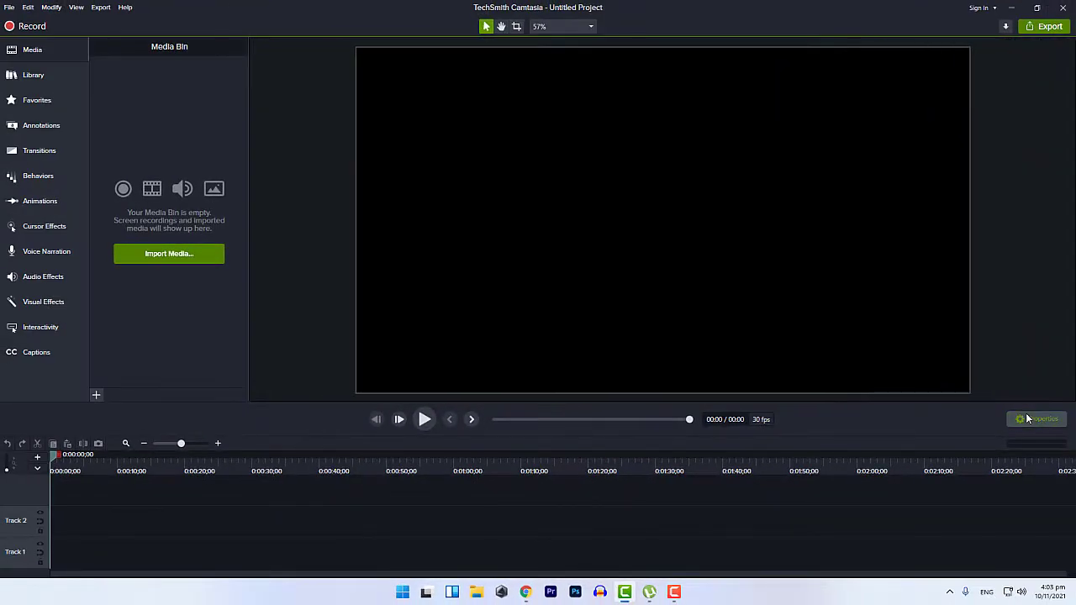
pyautogui.click(963, 470)
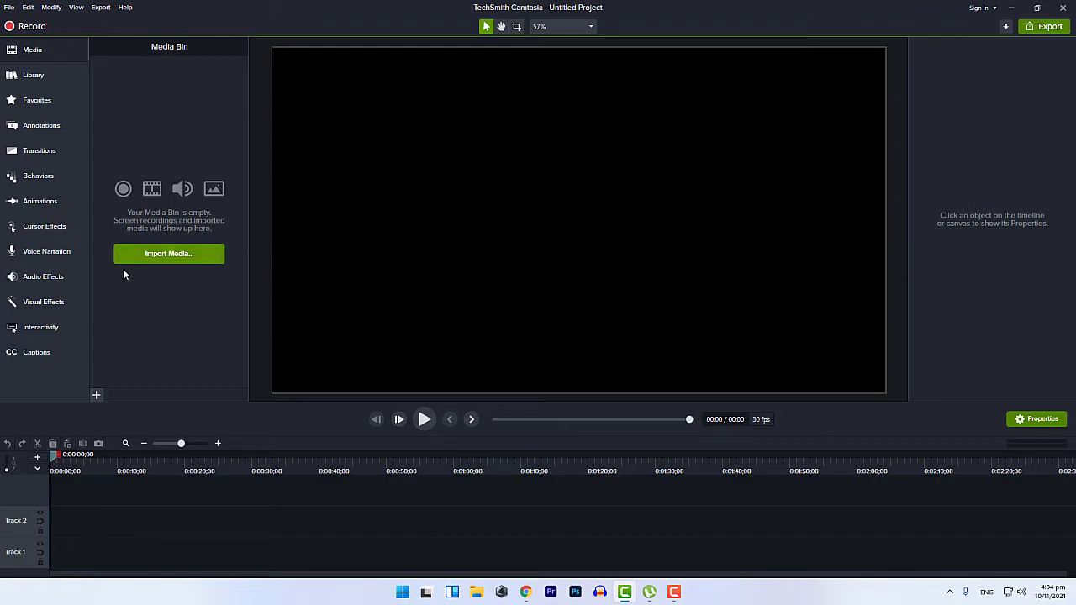
# Step: Import the video VID_20181121_160315 from Local Disk (E:) and place it on Track 1 starting at about 17 seconds
pyautogui.click(165, 266)
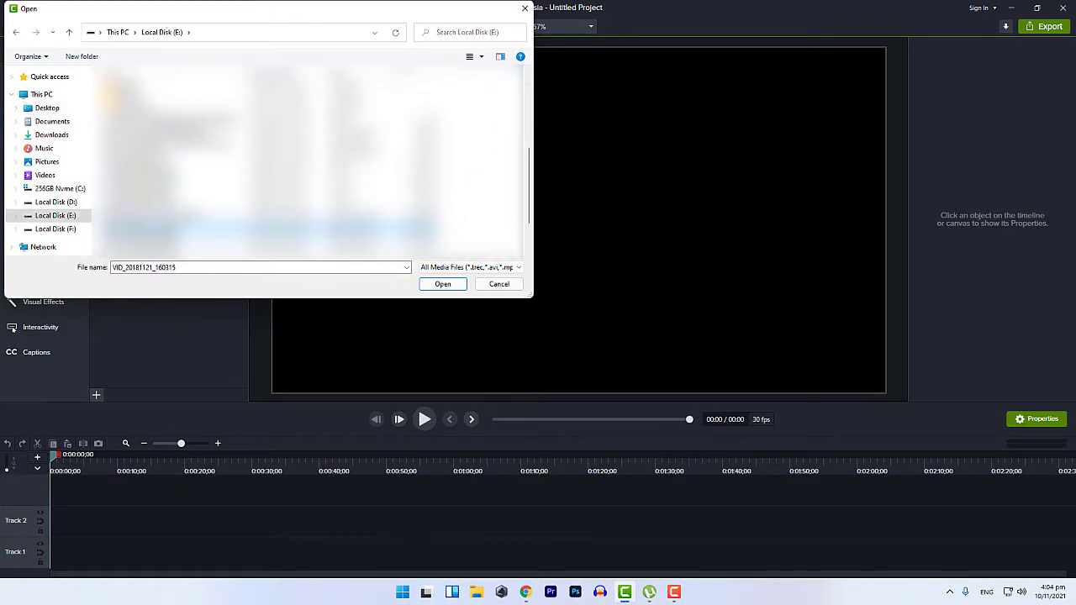
pyautogui.press('Return')
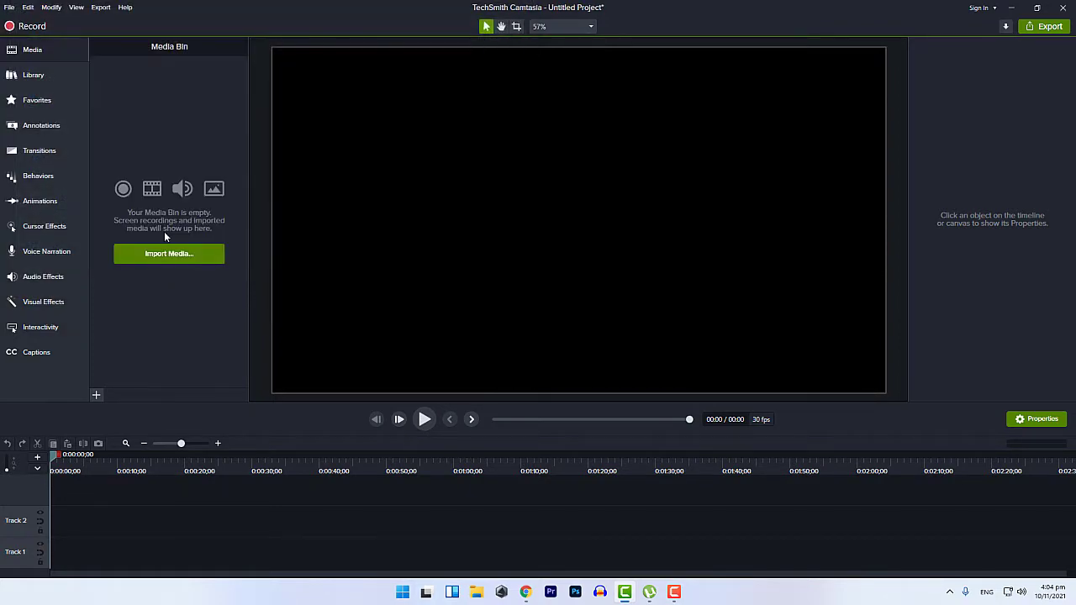
pyautogui.moveTo(165, 552); pyautogui.dragTo(165, 552)
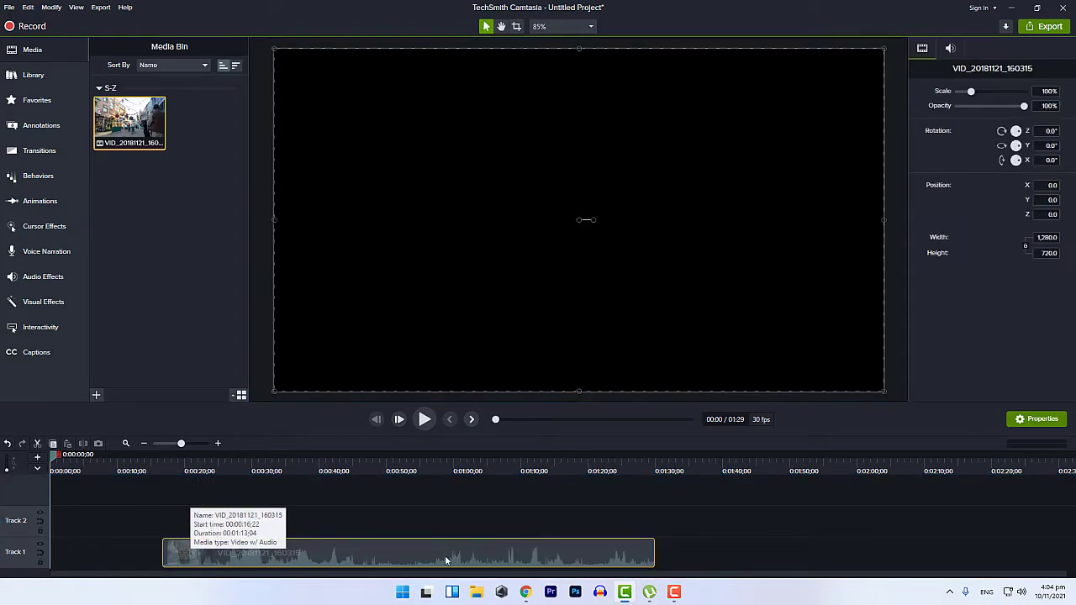
pyautogui.click(291, 490)
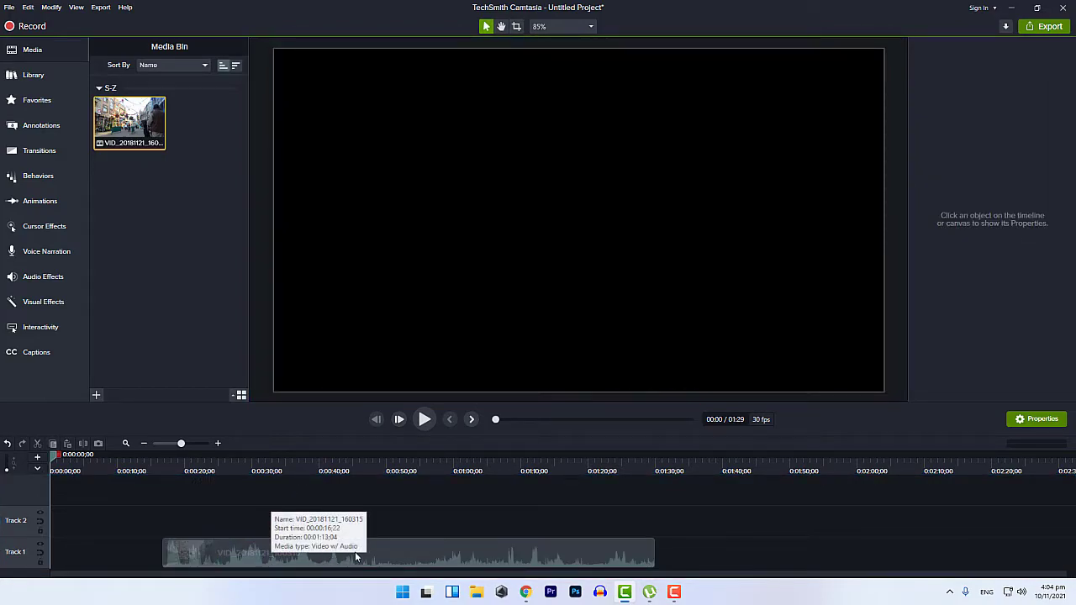
# Step: Move the video clip to the very start of Track 1 and place the playhead at 0:00:38;02
pyautogui.moveTo(344, 558); pyautogui.dragTo(250, 569)
pyautogui.moveTo(71, 469); pyautogui.dragTo(305, 522)
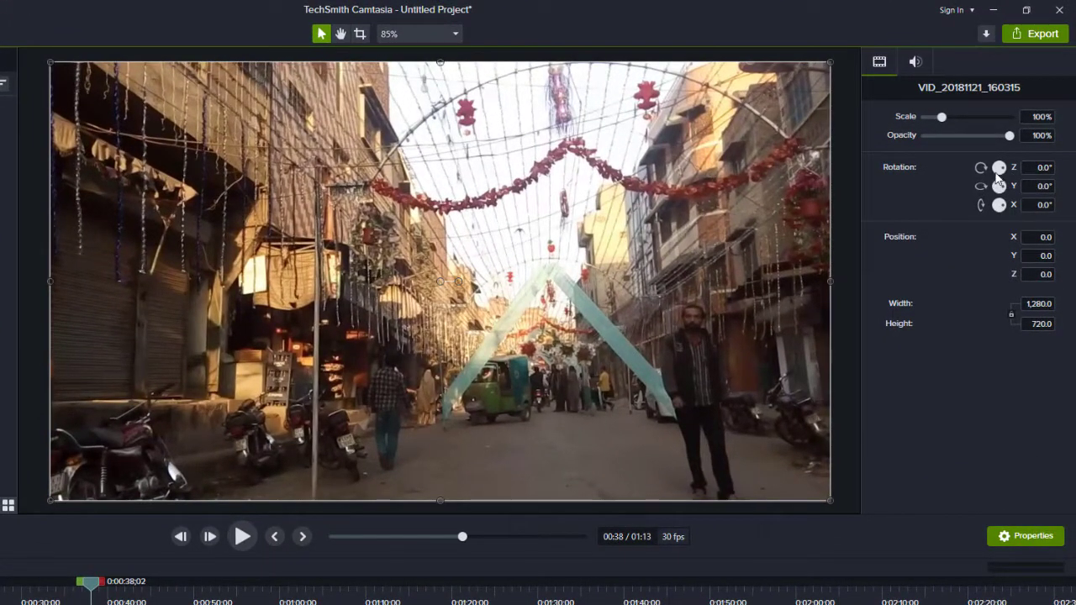
# Step: Try rotating the video about the Z axis and scaling it to 74.6%, undoing each change
pyautogui.moveTo(997, 167); pyautogui.dragTo(881, 212)
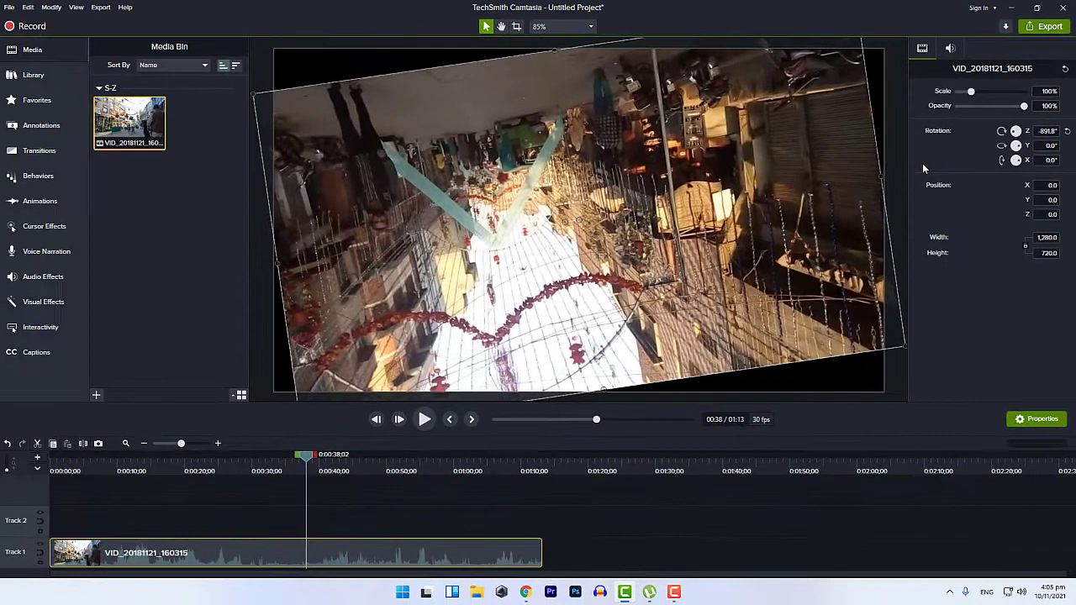
pyautogui.hotkey('ctrl', 'z')
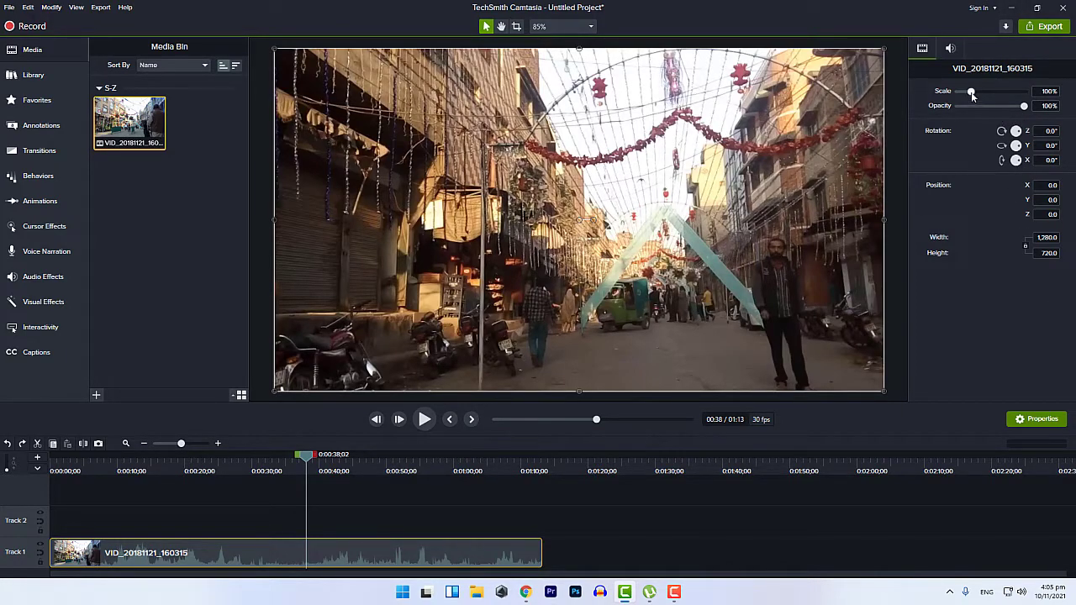
pyautogui.moveTo(972, 92)
pyautogui.mouseDown()
pyautogui.moveTo(1001, 94)
pyautogui.moveTo(968, 94)
pyautogui.mouseUp()
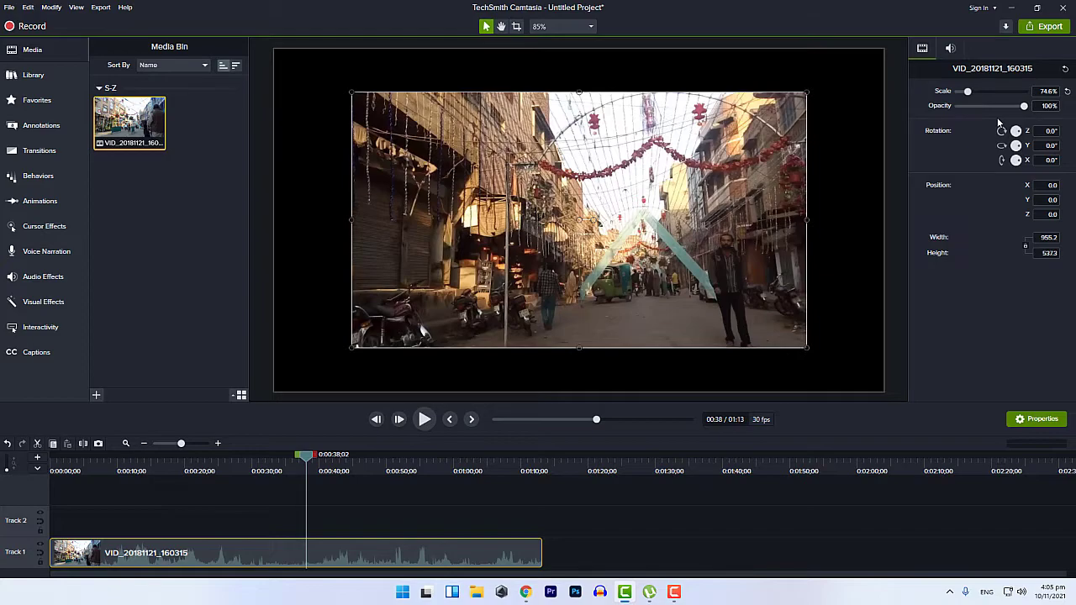
pyautogui.hotkey('ctrl', 'z')
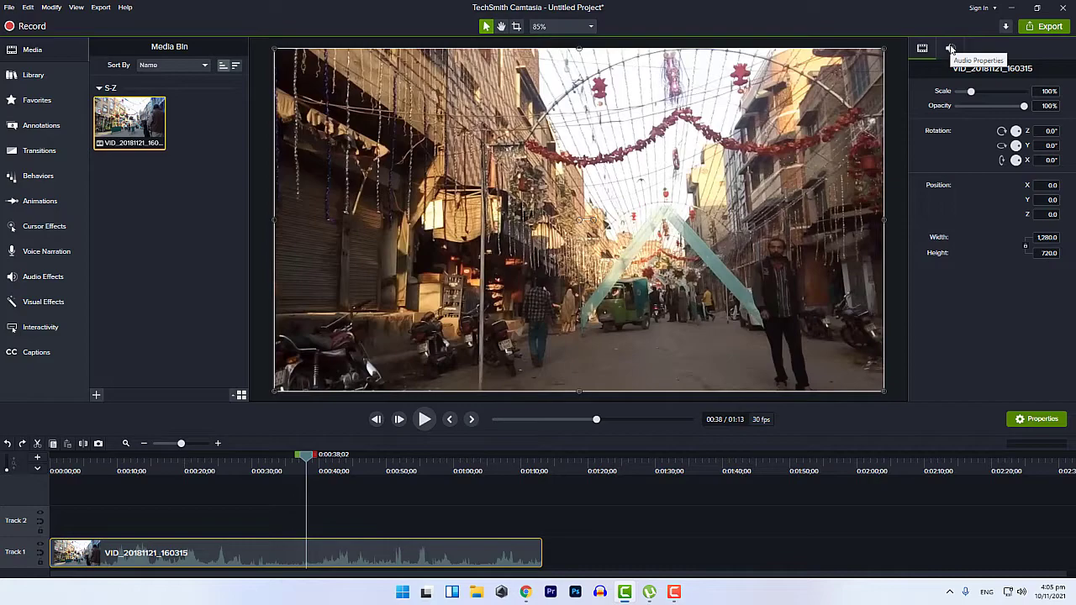
# Step: Raise the clip's audio gain slightly and return to its visual properties
pyautogui.click(951, 49)
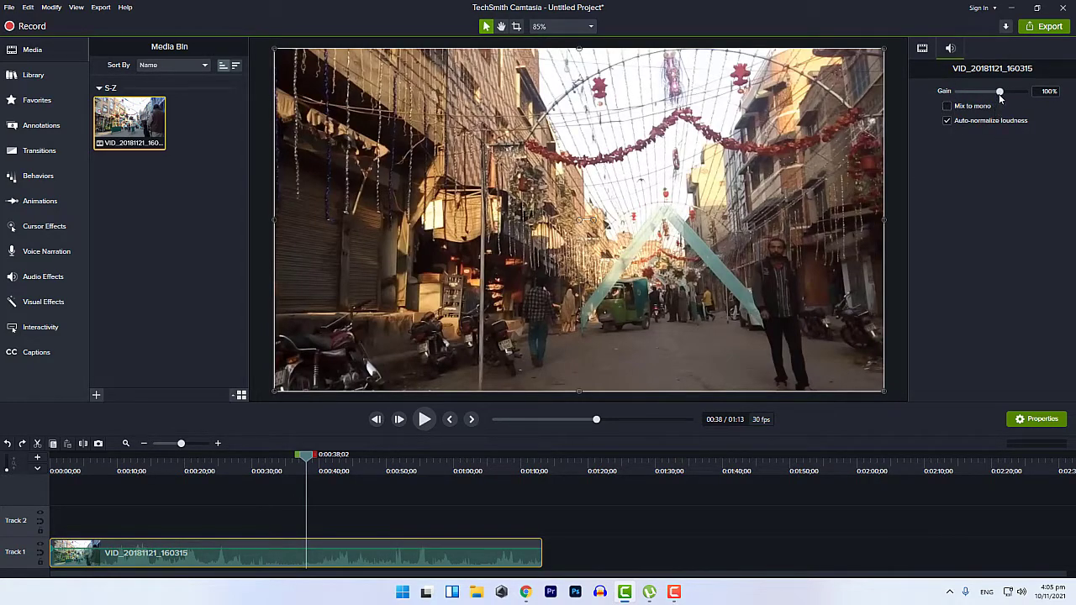
pyautogui.moveTo(1000, 91); pyautogui.dragTo(1007, 90)
pyautogui.click(923, 48)
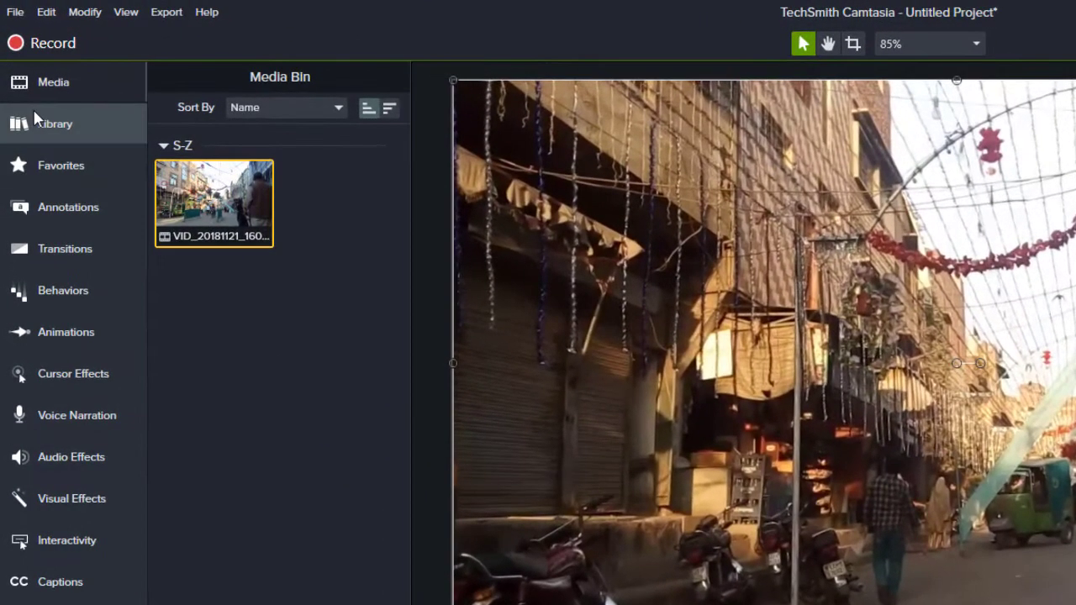
# Step: Add the Apartment-01 icon from the library's Icons > Buildings folder to Track 2 at the playhead
pyautogui.click(24, 74)
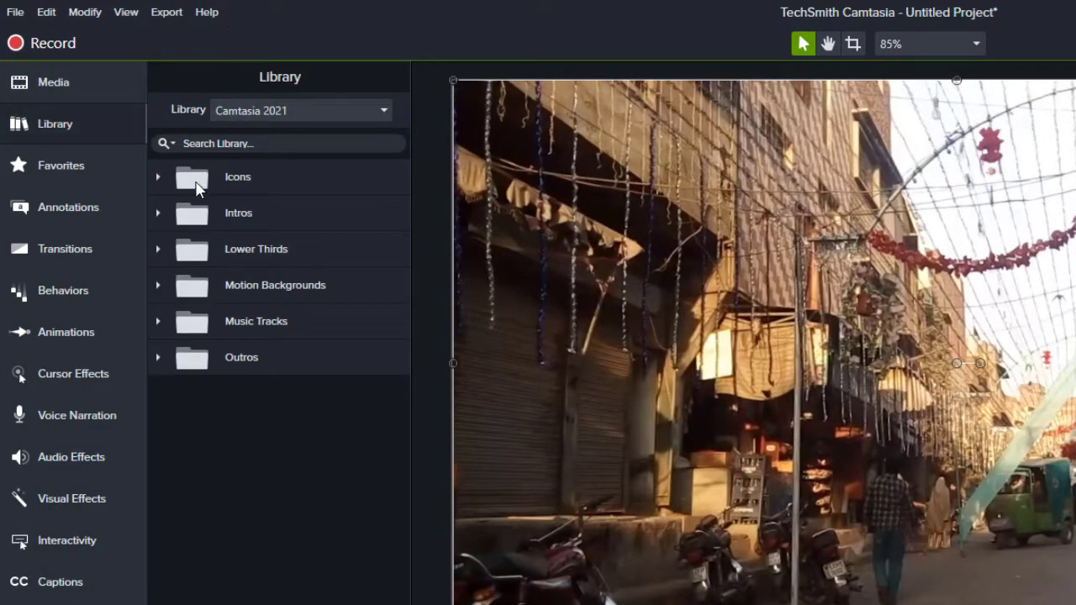
pyautogui.click(157, 177)
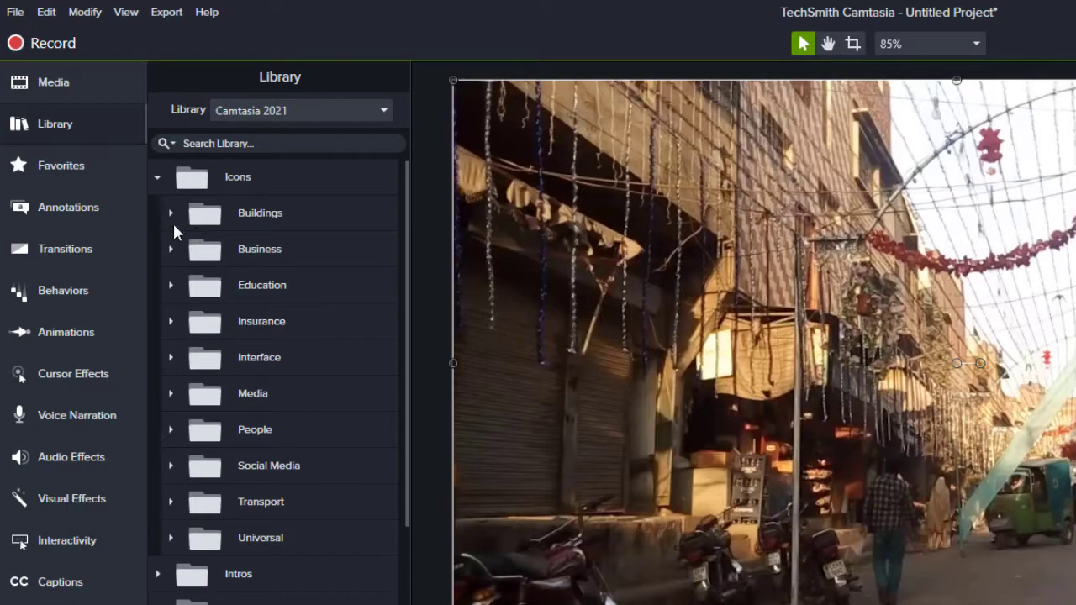
pyautogui.scroll(-2, 283, 443)
pyautogui.scroll(2, 315, 384)
pyautogui.scroll(-1, 214, 580)
pyautogui.scroll(1, 188, 542)
pyautogui.click(170, 213)
pyautogui.scroll(-4, 250, 325)
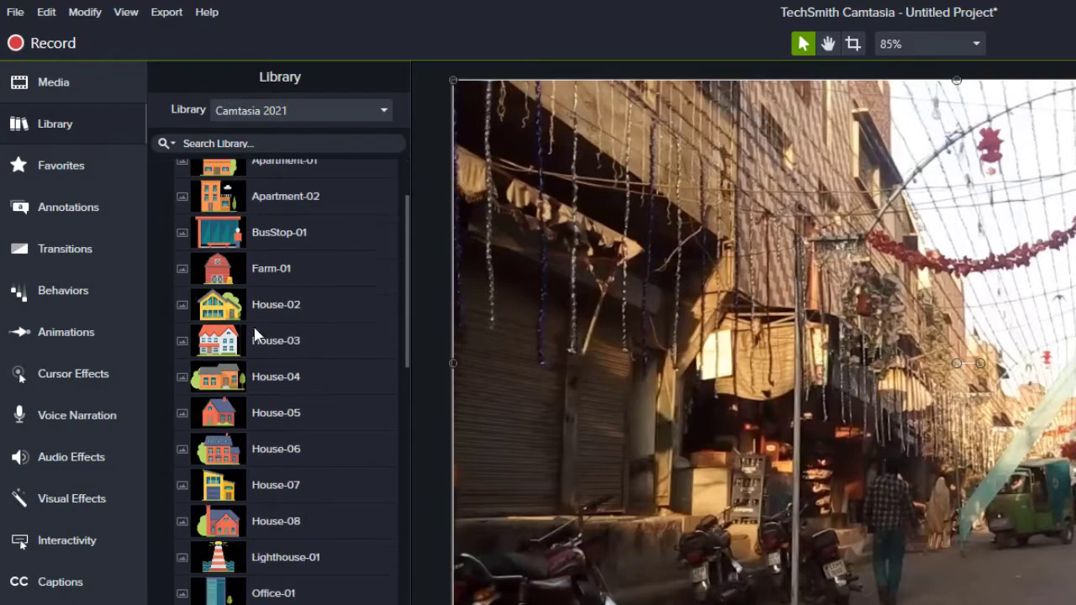
pyautogui.scroll(4, 244, 378)
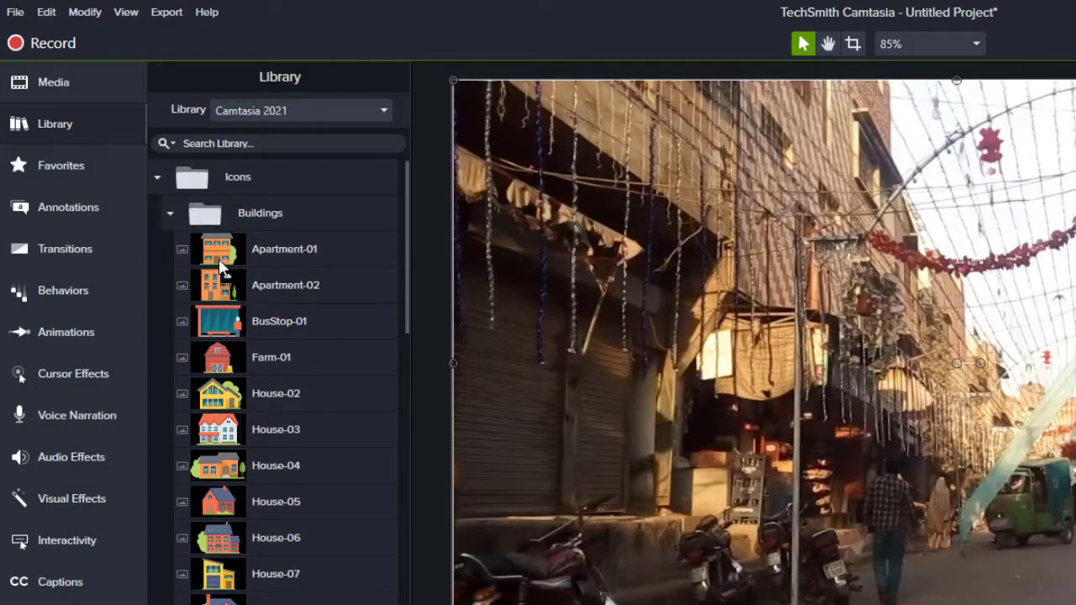
pyautogui.moveTo(215, 249); pyautogui.dragTo(316, 523)
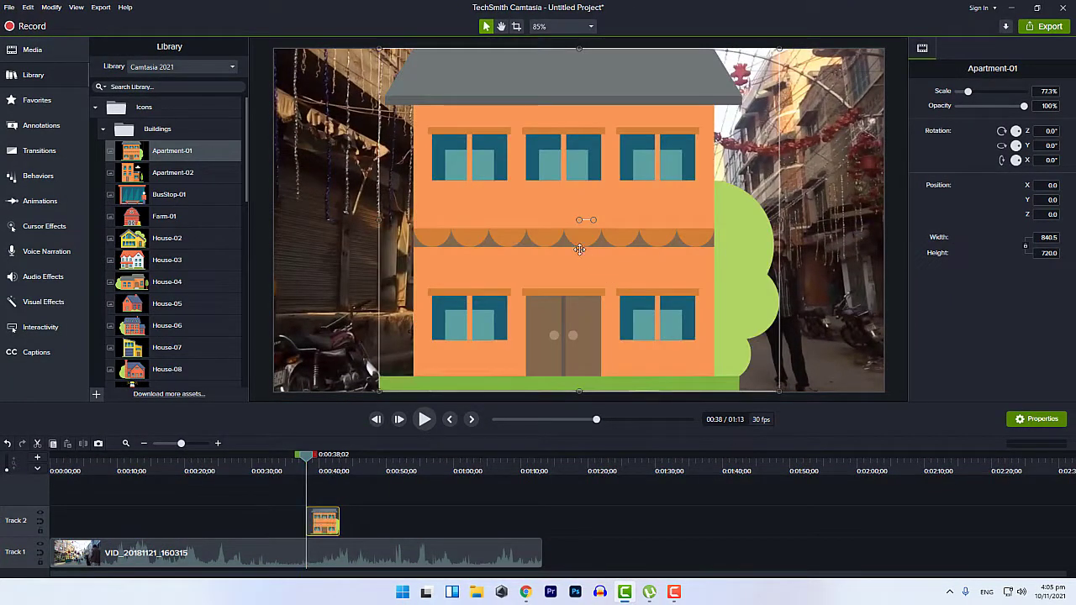
# Step: Look through the remaining Buildings icons and collapse the Buildings and Icons folders
pyautogui.scroll(-5, 148, 311)
pyautogui.scroll(3, 154, 346)
pyautogui.scroll(2, 154, 328)
pyautogui.click(104, 130)
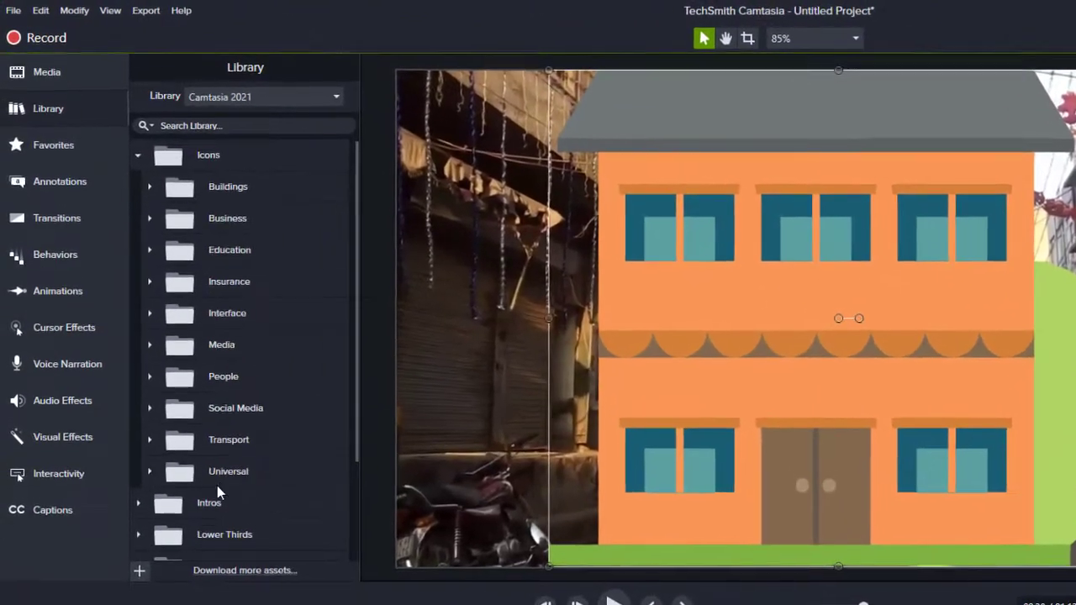
pyautogui.click(140, 157)
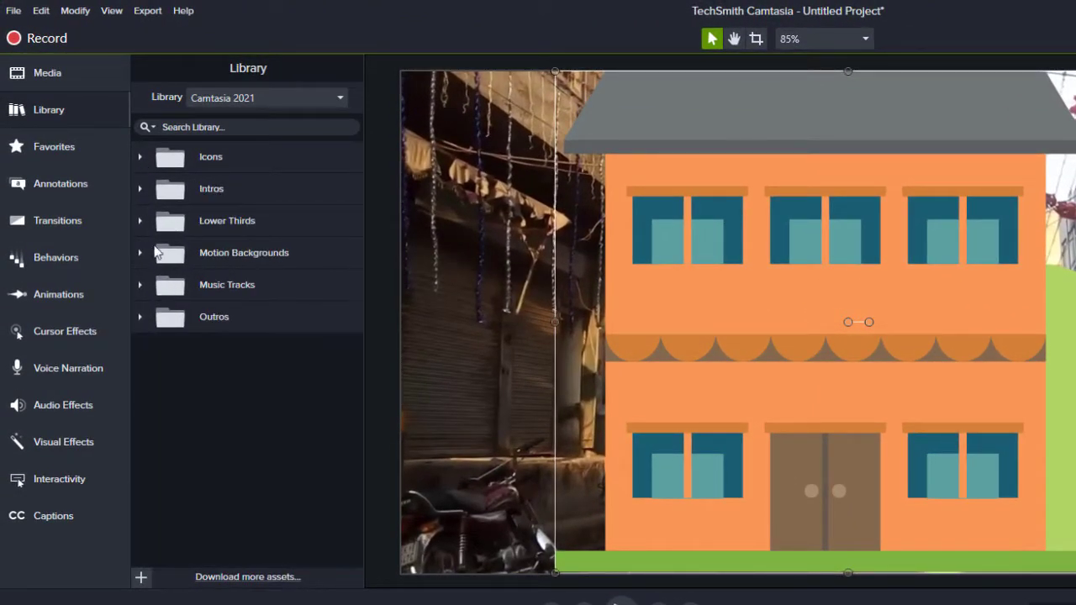
# Step: Replace the Apartment-01 clip on Track 2 with the fadingsquares intro from the library, starting at 0:00:38;02, and briefly preview it
pyautogui.click(139, 189)
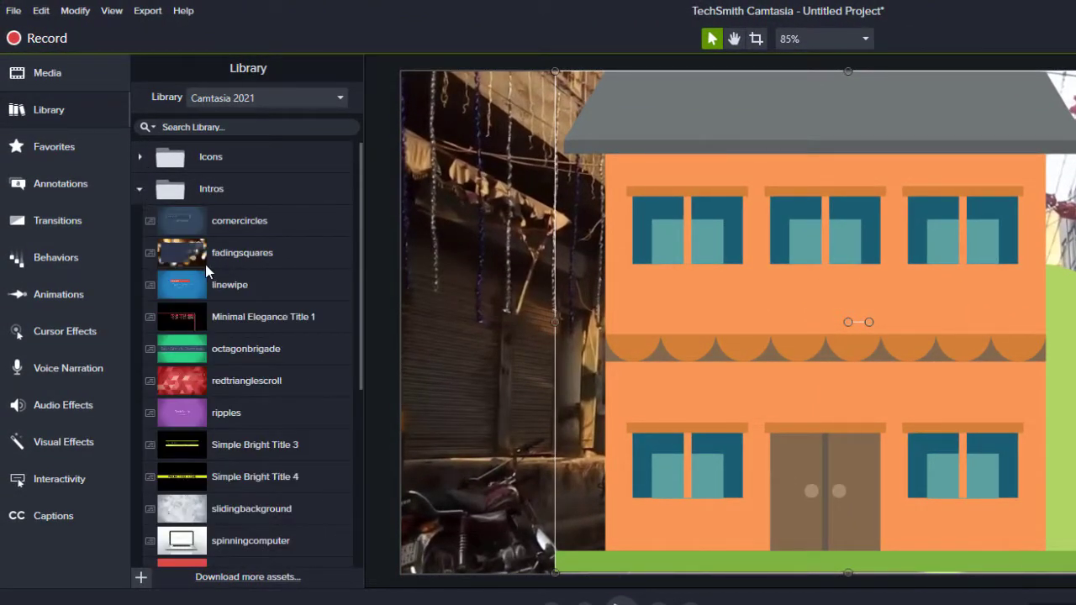
pyautogui.moveTo(208, 256); pyautogui.dragTo(567, 604)
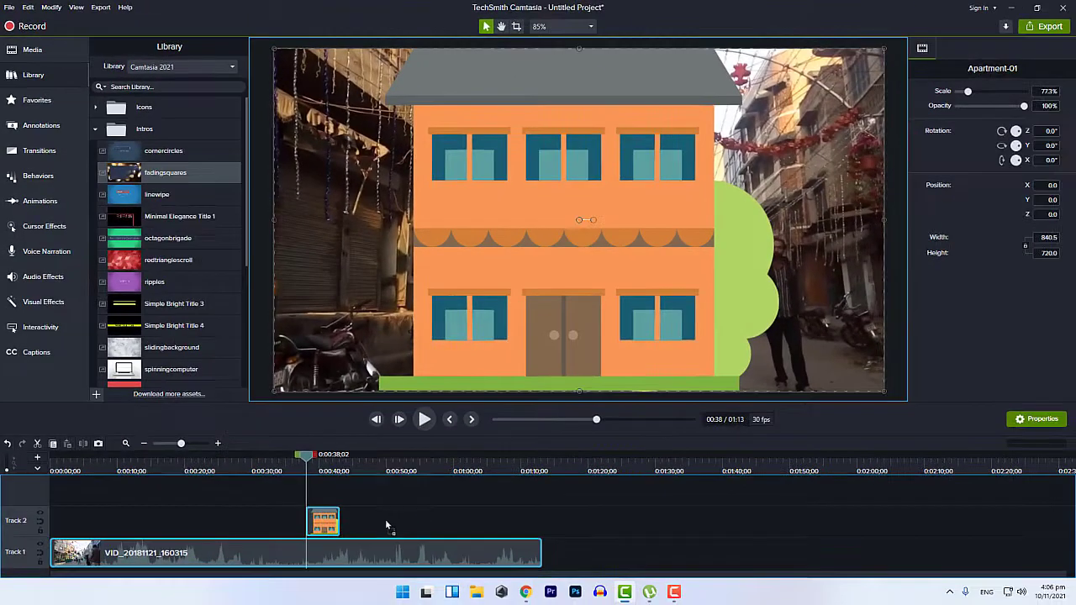
pyautogui.moveTo(386, 526); pyautogui.dragTo(464, 520)
pyautogui.moveTo(391, 521); pyautogui.dragTo(327, 551)
pyautogui.press('Delete')
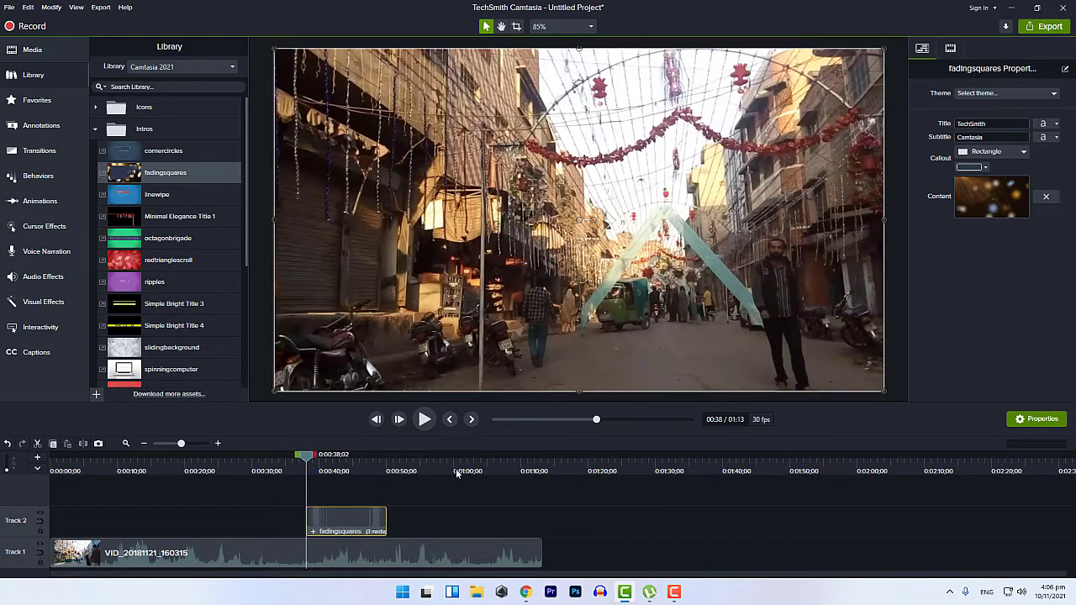
pyautogui.click(427, 426)
pyautogui.click(427, 425)
# Step: Separate the audio and video of the Track 1 clip and delete its audio part
pyautogui.click(421, 558)
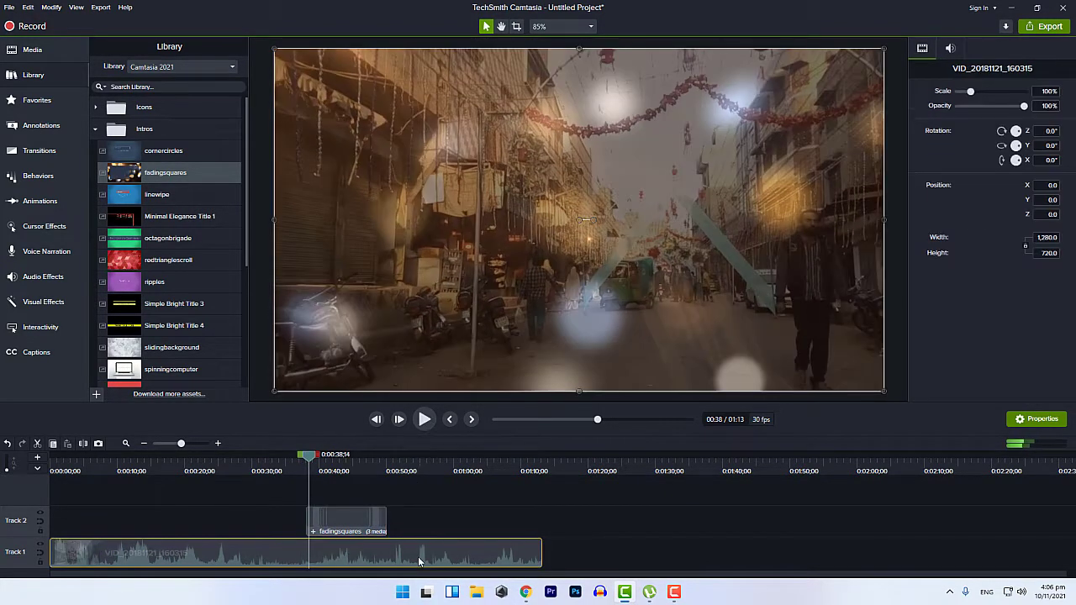
pyautogui.rightClick(422, 555)
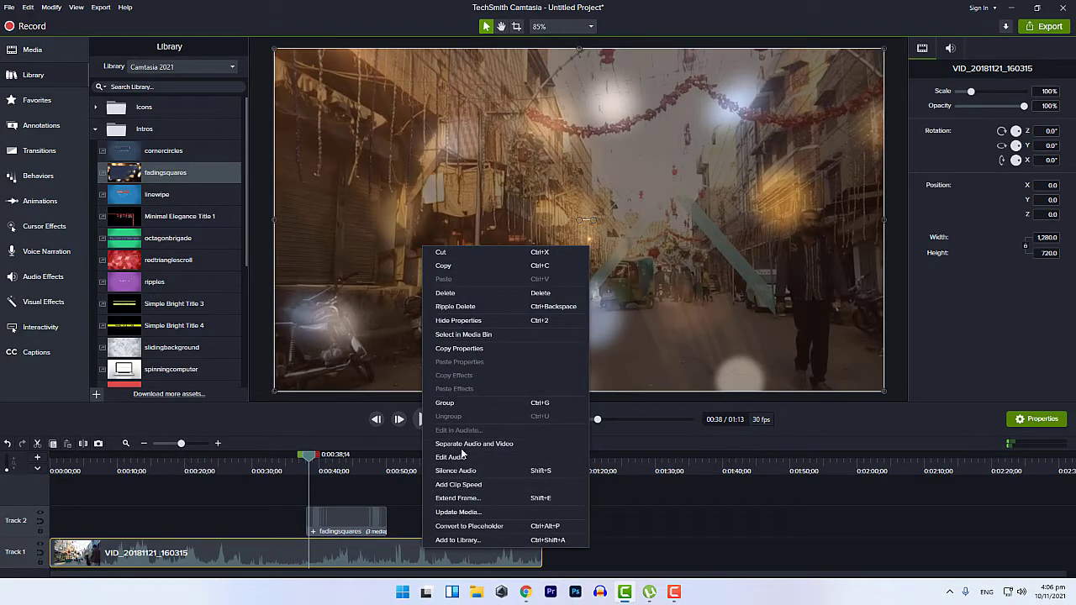
pyautogui.click(447, 443)
pyautogui.click(441, 528)
pyautogui.press('Delete')
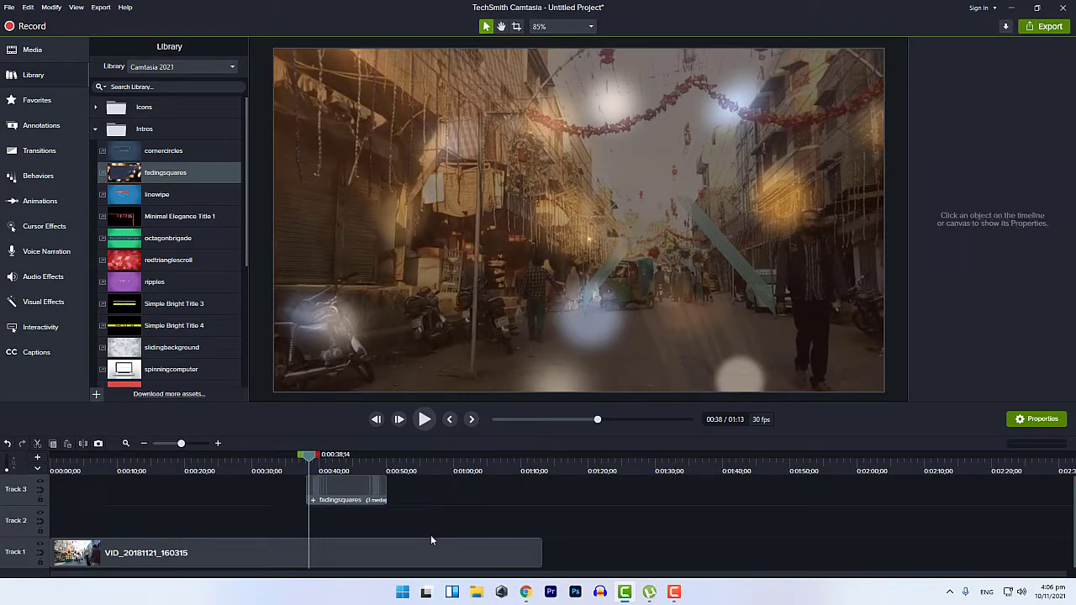
# Step: Move the fadingsquares intro from Track 3 to Track 2 at 0:00:38;14 and play it back
pyautogui.moveTo(346, 501); pyautogui.dragTo(348, 533)
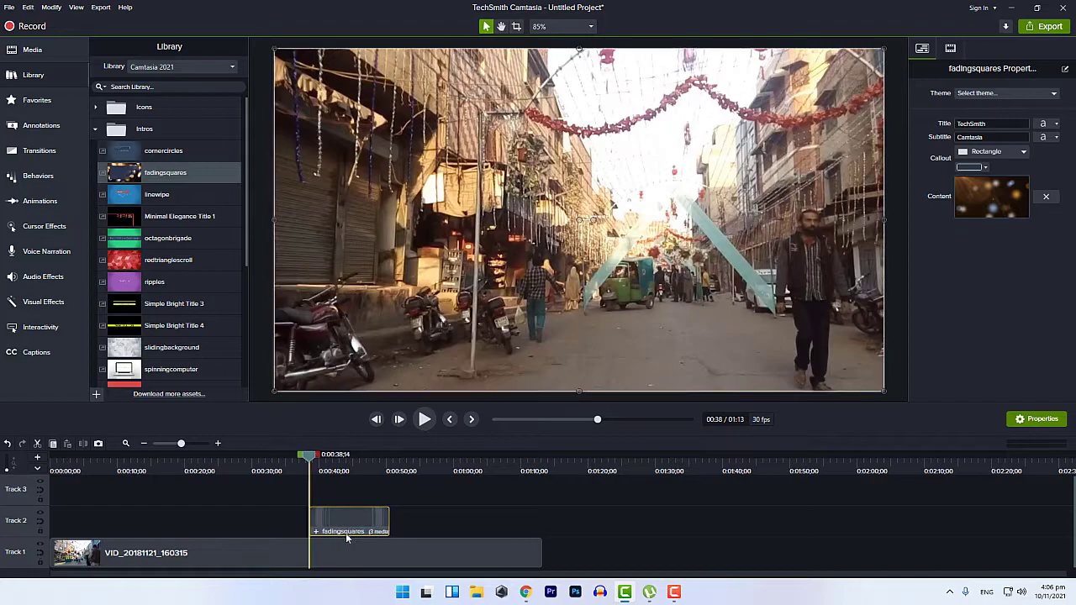
pyautogui.click(425, 419)
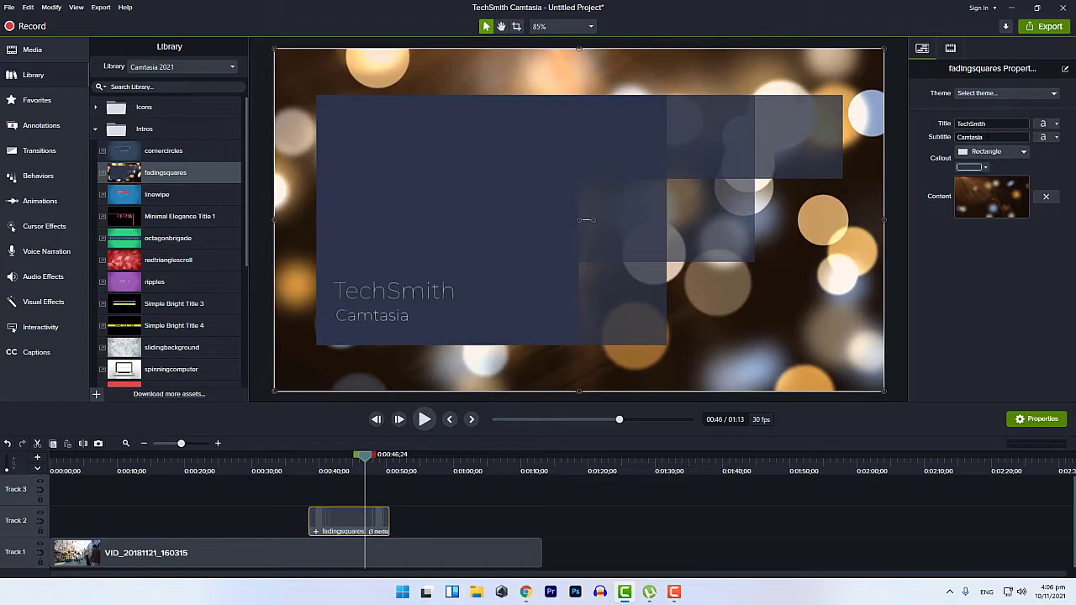
# Step: Examine the intro's title and subtitle settings, and hide and reshow the properties pane
pyautogui.click(988, 124)
pyautogui.moveTo(958, 126); pyautogui.dragTo(967, 137)
pyautogui.click(1051, 423)
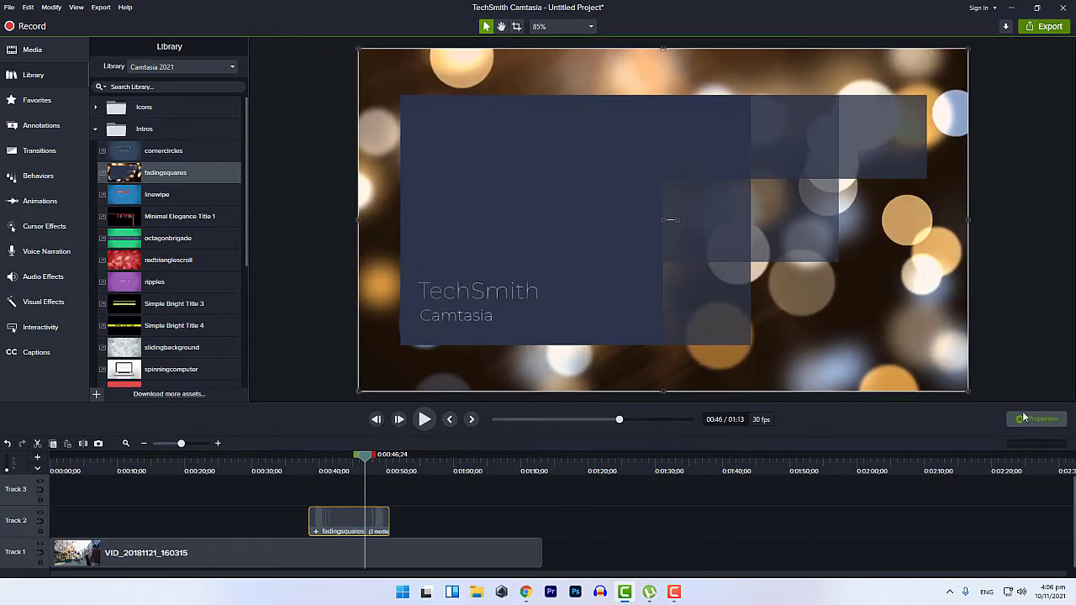
pyautogui.click(1024, 418)
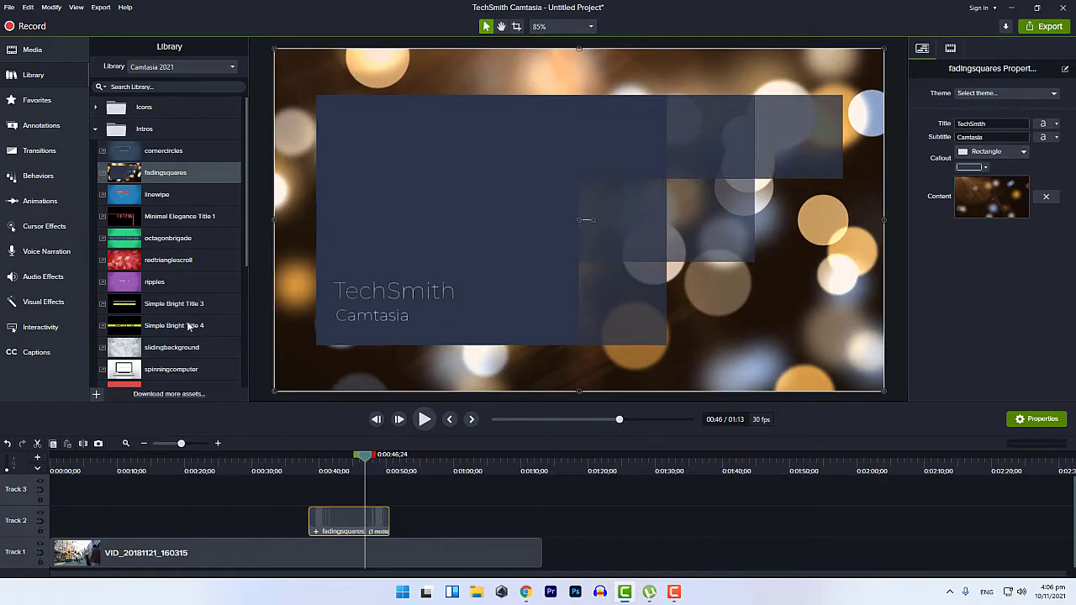
# Step: Look through the rest of the library intros and collapse the Intros folder
pyautogui.scroll(-3, 155, 254)
pyautogui.scroll(3, 150, 239)
pyautogui.click(97, 137)
pyautogui.click(96, 129)
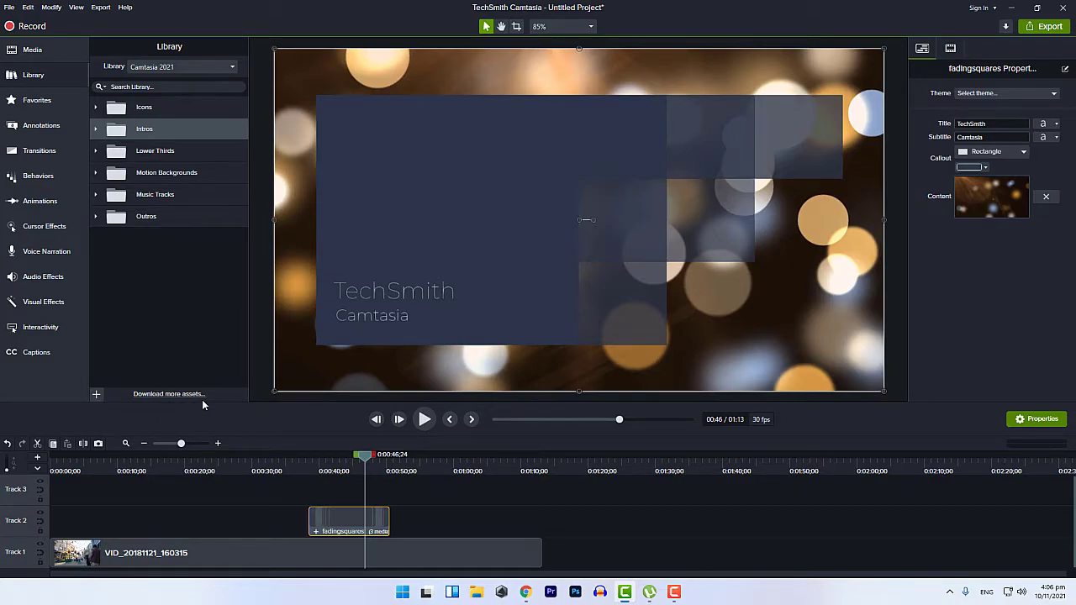
# Step: Look through the Transitions, Behaviors, Animations and Visual Effects collections and return to the Media Bin
pyautogui.click(39, 152)
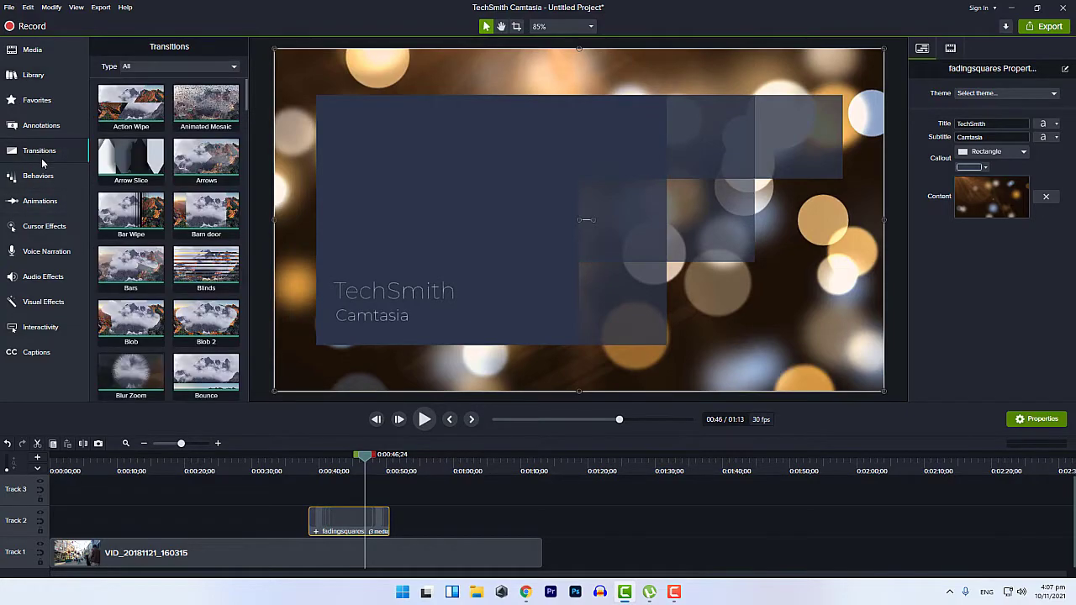
pyautogui.scroll(-1, 157, 198)
pyautogui.click(48, 174)
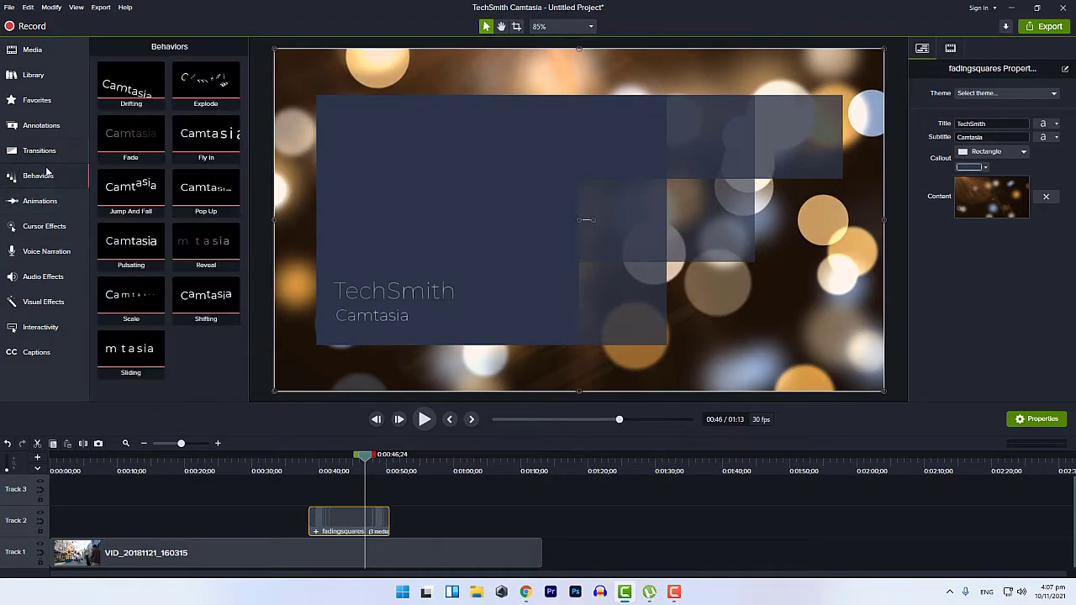
pyautogui.click(40, 221)
pyautogui.click(40, 201)
pyautogui.click(44, 303)
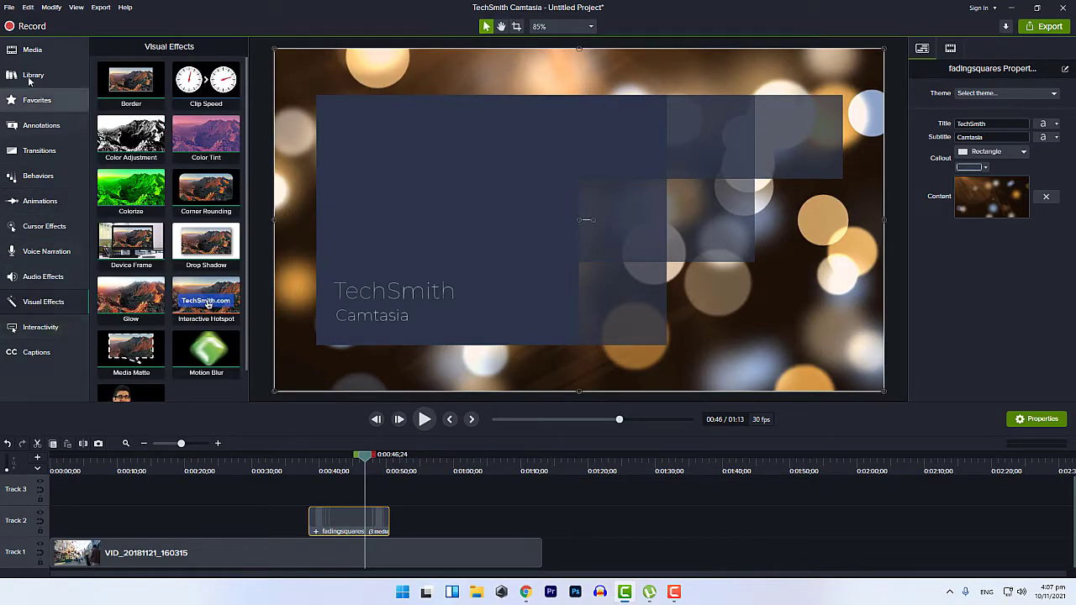
pyautogui.click(32, 51)
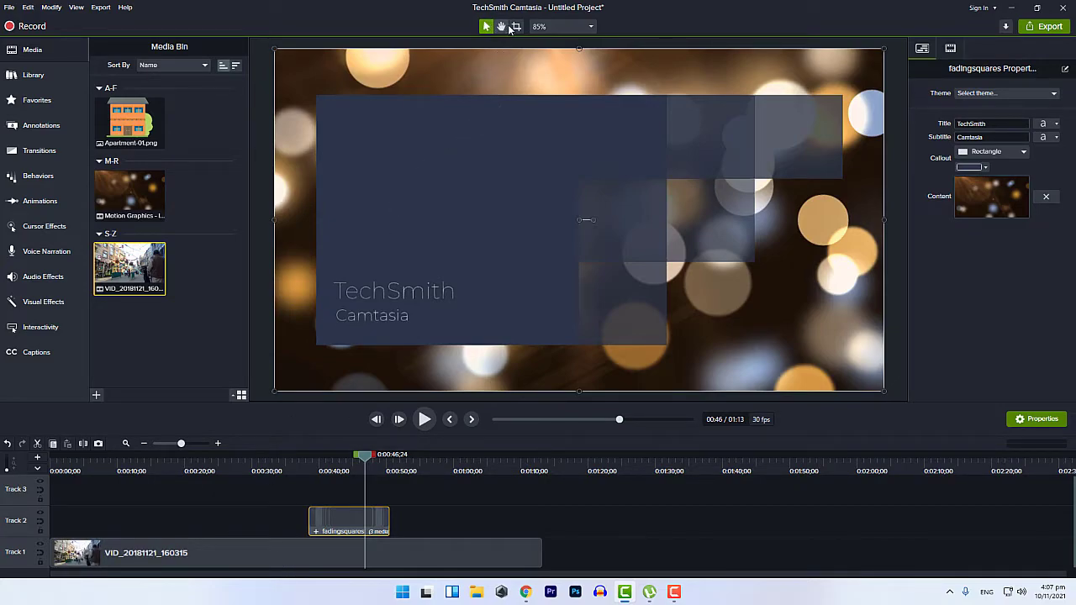
# Step: Look over the available Modify commands without applying any and minimize the editor window
pyautogui.click(51, 7)
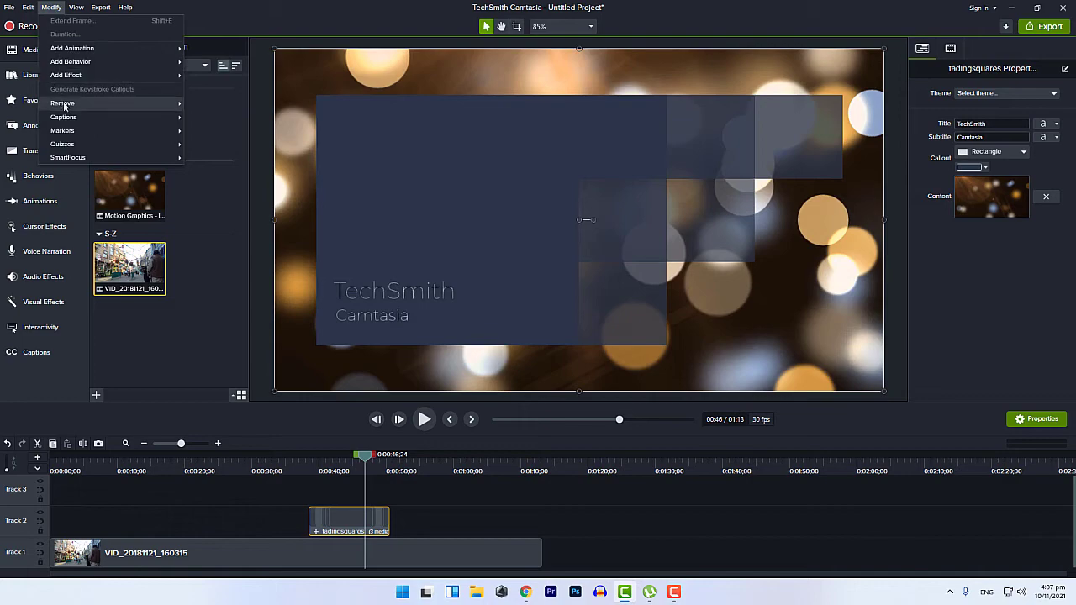
pyautogui.click(208, 357)
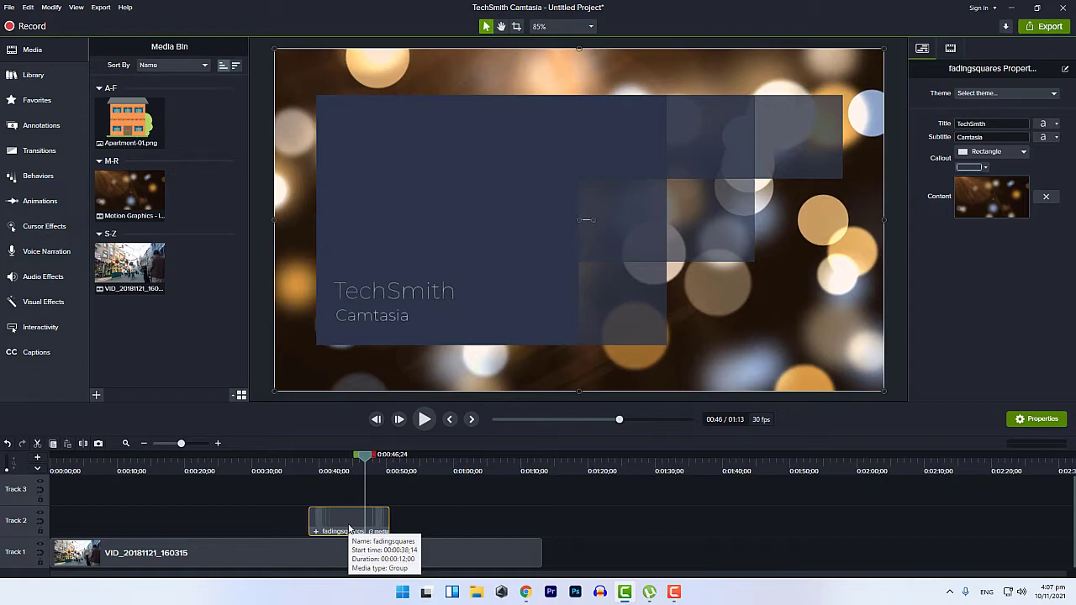
pyautogui.click(1012, 8)
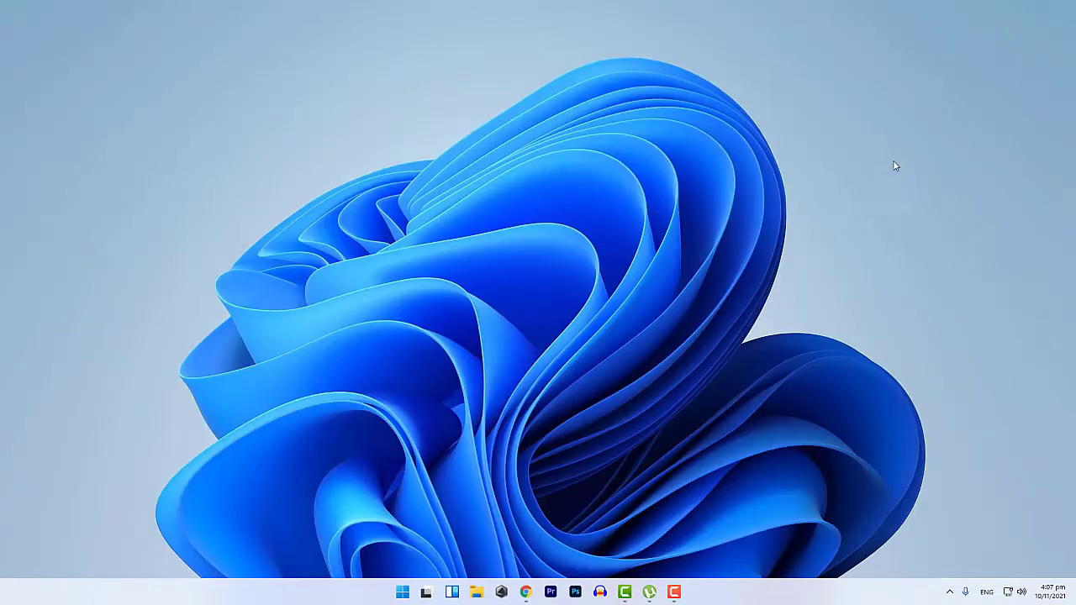